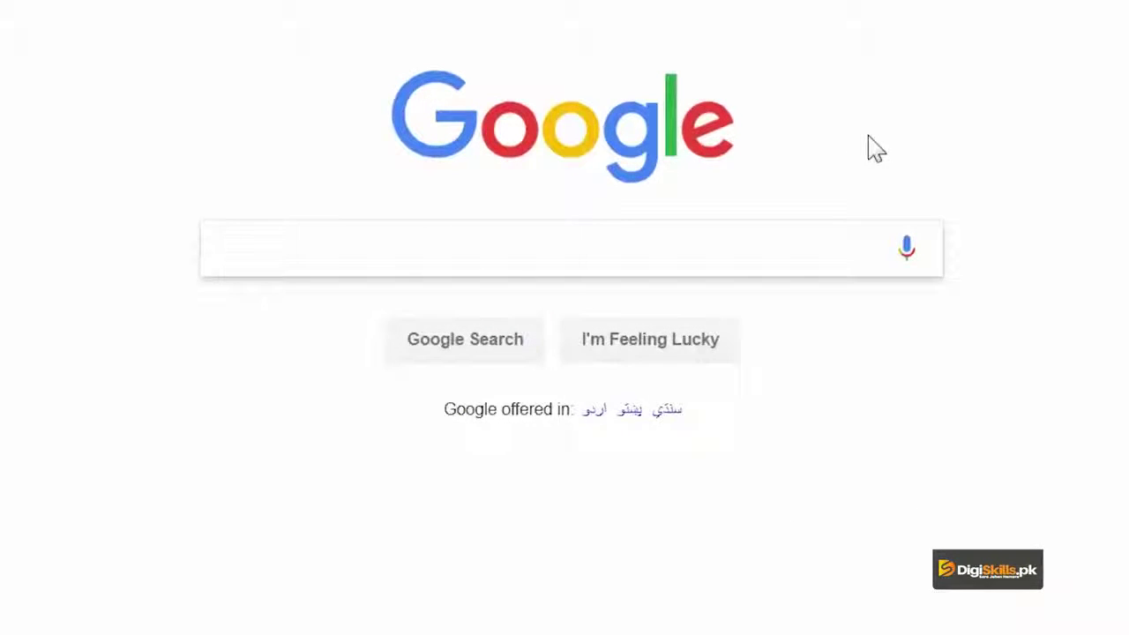
Step: Google 'which file types are supported by wordpress' and open the WordPress.com Accepted File Types result
{"action": "type", "text": "which file types are supported by wordpress"}
{"action": "key", "text": "Return"}
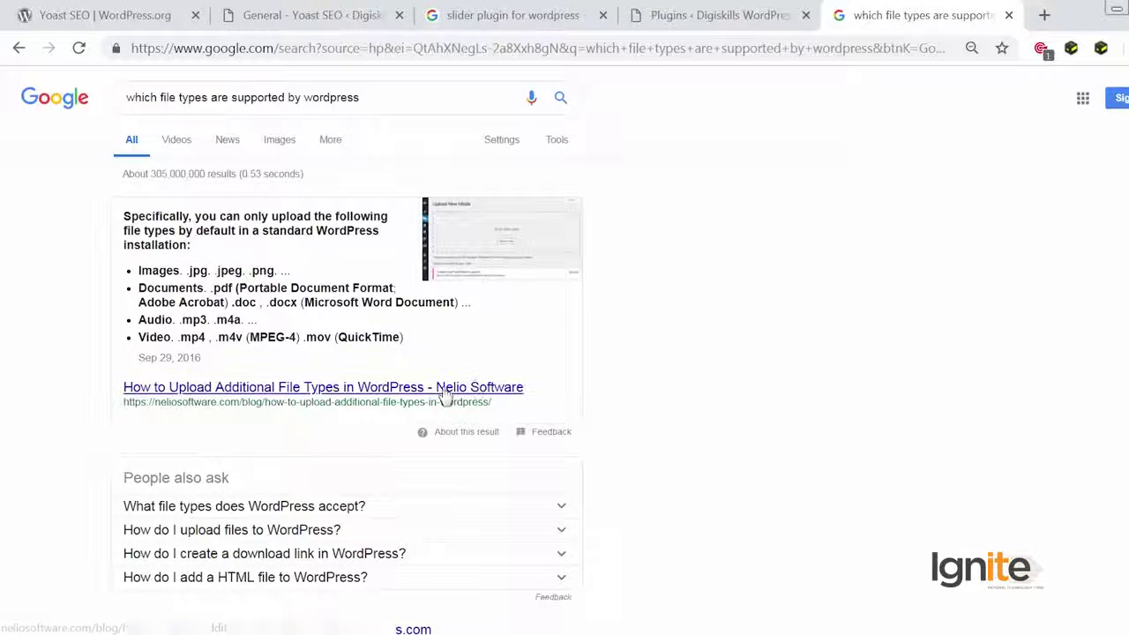
{"action": "scroll", "coordinate": [432, 414], "scroll_direction": "down", "scroll_amount": 3}
{"action": "left_click", "coordinate": [351, 349]}
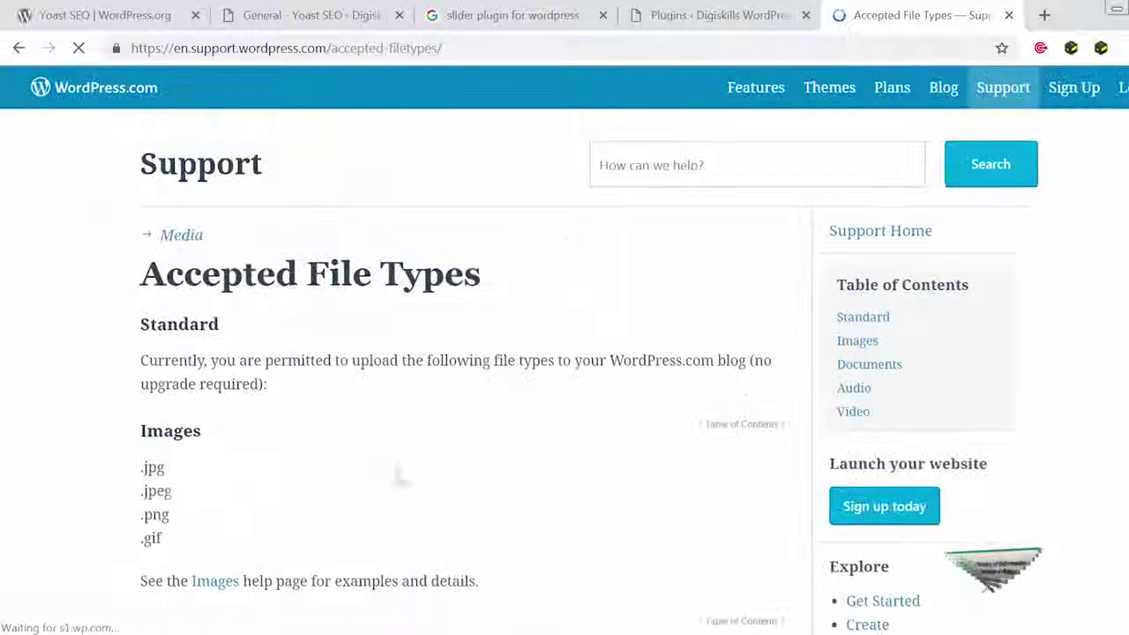
Step: Scroll the Accepted File Types page from image formats down to video formats such as .mp4
{"action": "scroll", "coordinate": [327, 481], "scroll_direction": "down", "scroll_amount": 2}
{"action": "scroll", "coordinate": [328, 481], "scroll_direction": "down", "scroll_amount": 3}
{"action": "scroll", "coordinate": [327, 481], "scroll_direction": "up", "scroll_amount": 2}
{"action": "scroll", "coordinate": [327, 481], "scroll_direction": "down", "scroll_amount": 2}
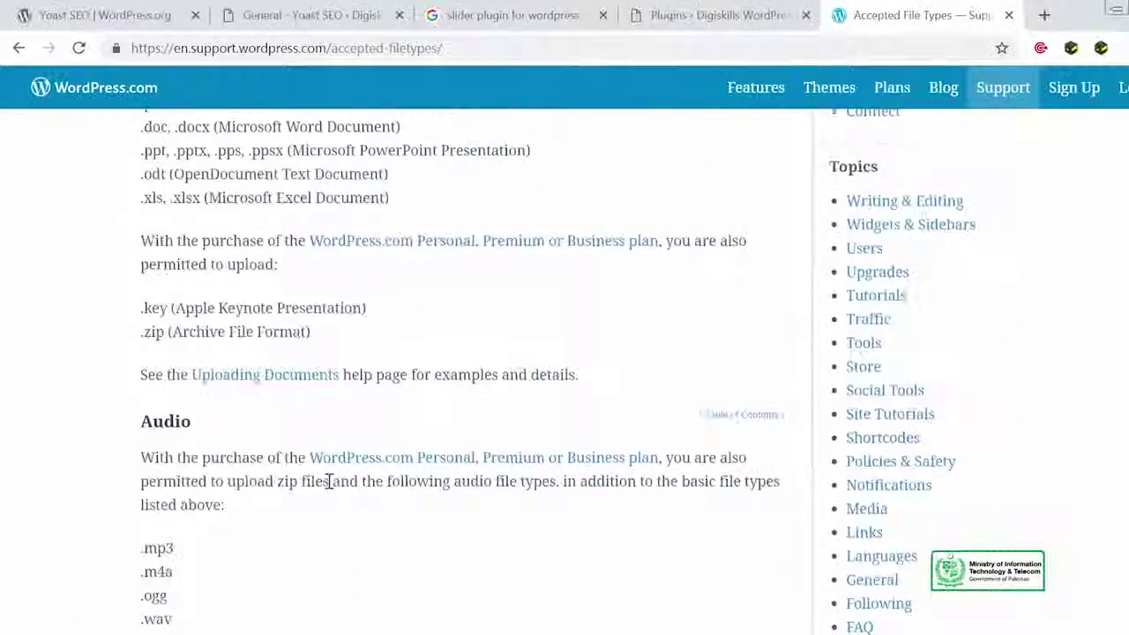
{"action": "scroll", "coordinate": [327, 479], "scroll_direction": "up", "scroll_amount": 1}
{"action": "scroll", "coordinate": [327, 479], "scroll_direction": "down", "scroll_amount": 1}
{"action": "scroll", "coordinate": [327, 481], "scroll_direction": "down", "scroll_amount": 1}
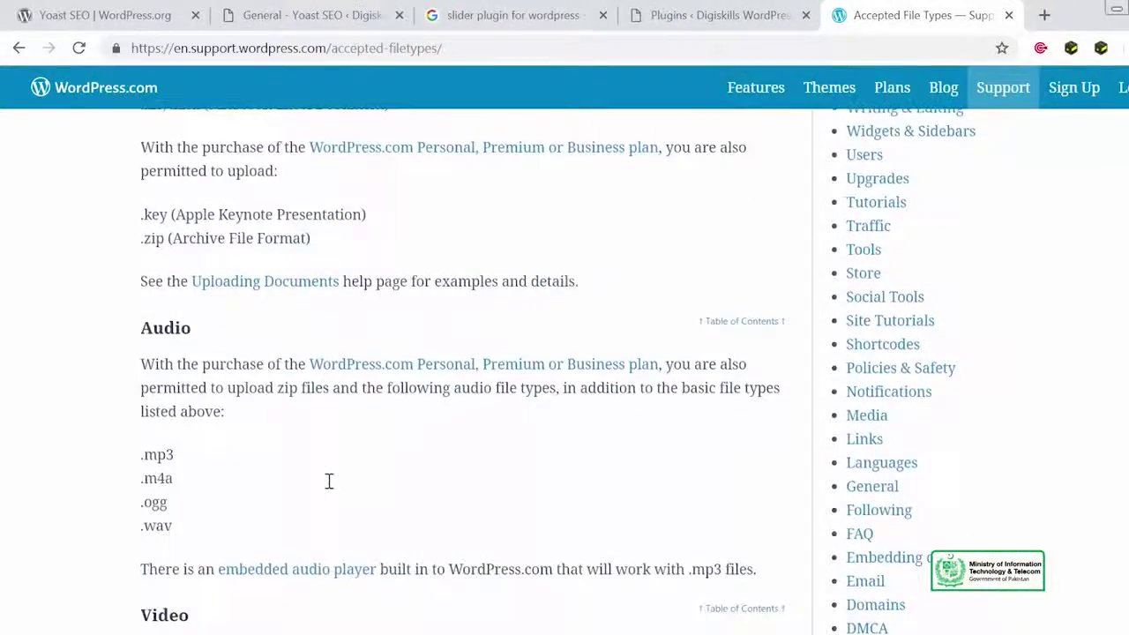
{"action": "scroll", "coordinate": [328, 486], "scroll_direction": "down", "scroll_amount": 1}
{"action": "scroll", "coordinate": [327, 488], "scroll_direction": "down", "scroll_amount": 3}
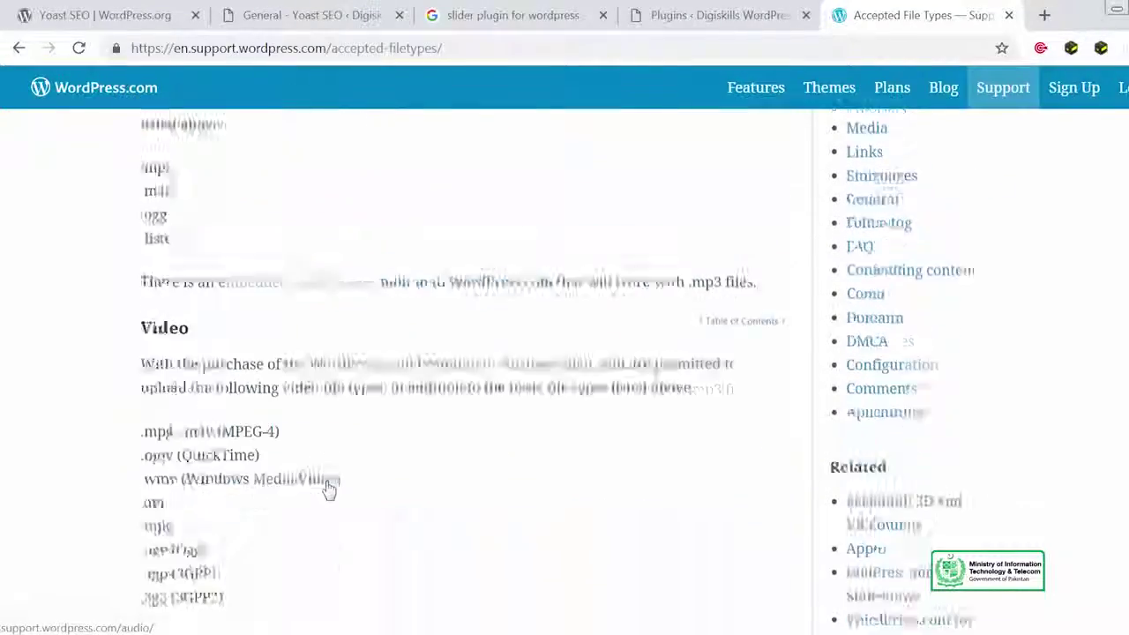
{"action": "scroll", "coordinate": [327, 488], "scroll_direction": "down", "scroll_amount": 2}
{"action": "scroll", "coordinate": [328, 487], "scroll_direction": "down", "scroll_amount": 2}
{"action": "scroll", "coordinate": [327, 486], "scroll_direction": "up", "scroll_amount": 5}
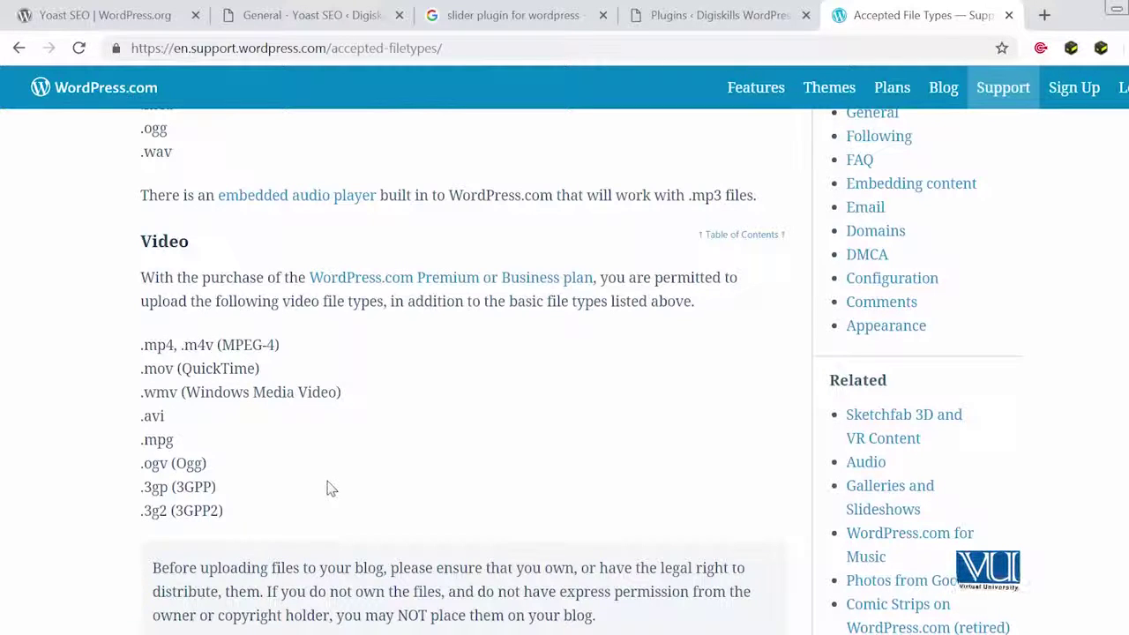
Step: Back on the results, replace the query with 'how to upload an unsupported file on wordpress' and search
{"action": "left_click", "coordinate": [20, 50]}
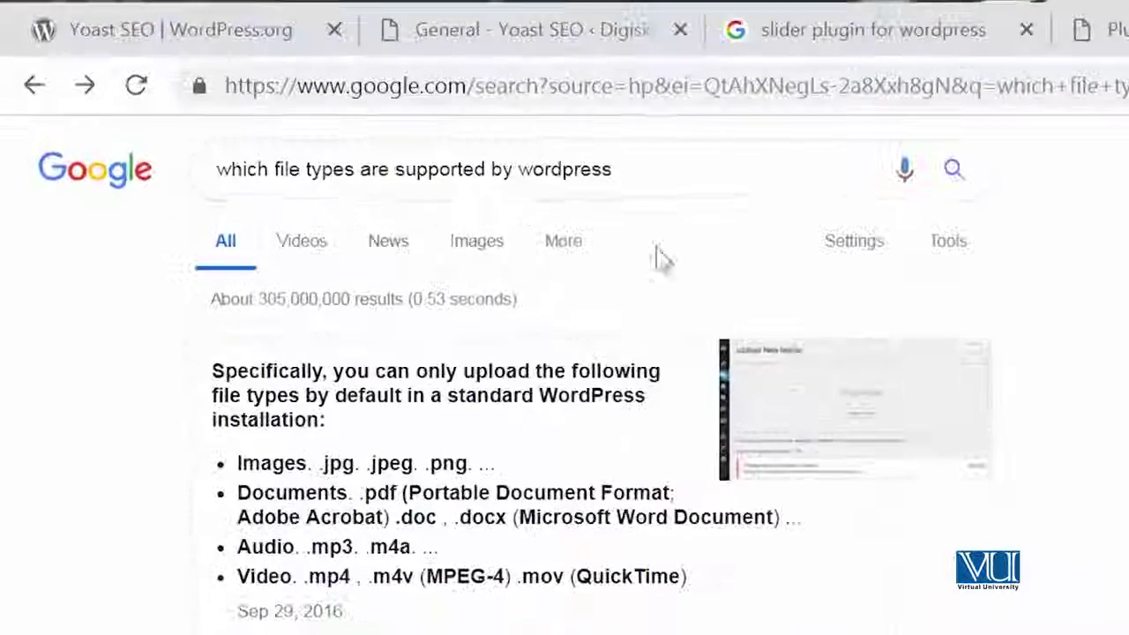
{"action": "triple_click", "coordinate": [658, 154]}
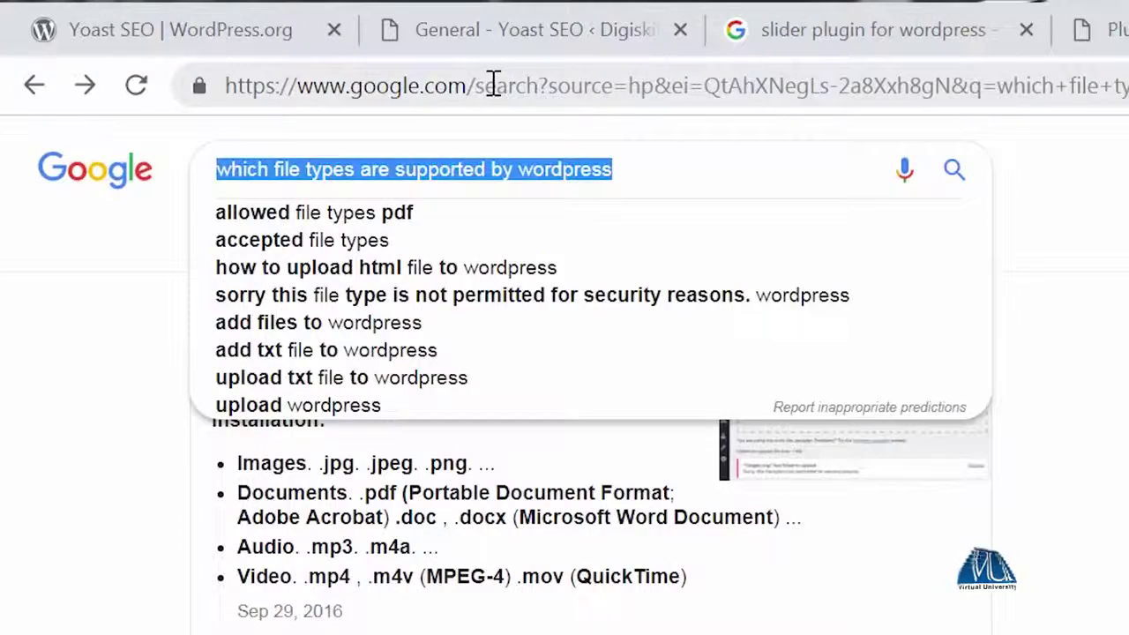
{"action": "type", "text": "how to upla"}
{"action": "key", "text": "BackSpace"}
{"action": "type", "text": "oad an unsup"}
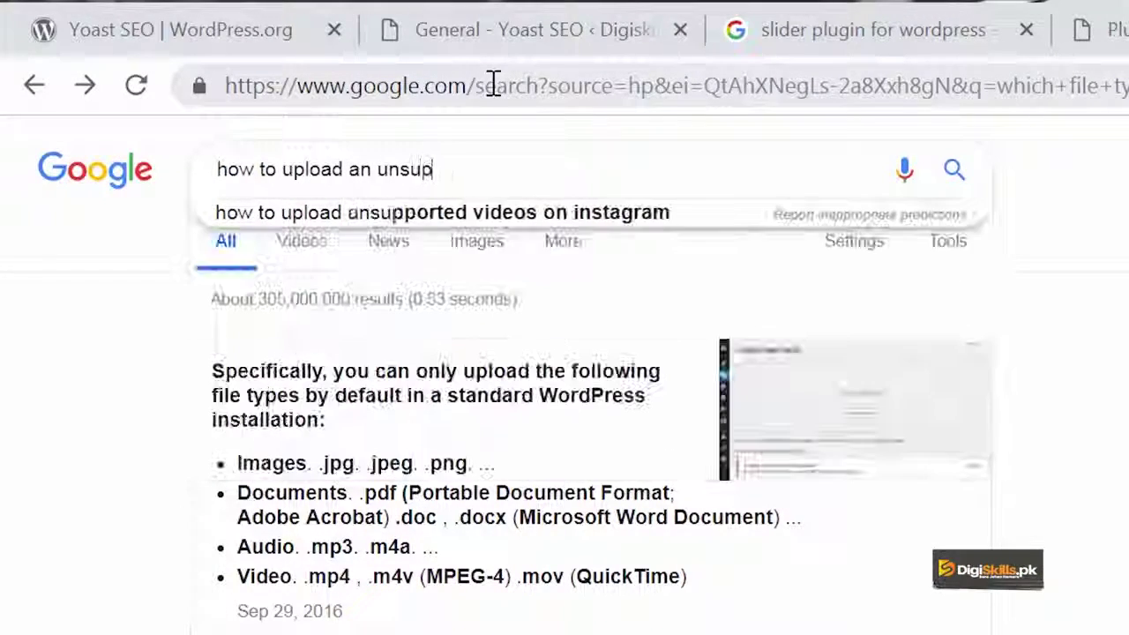
{"action": "type", "text": "ported fi"}
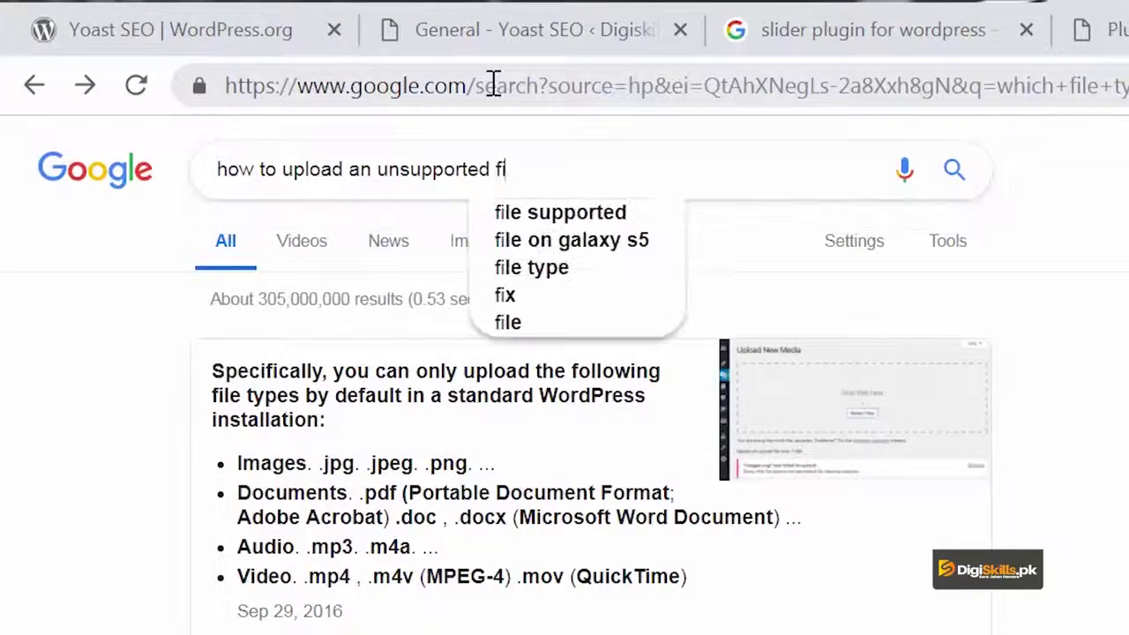
{"action": "type", "text": "le on wordpress"}
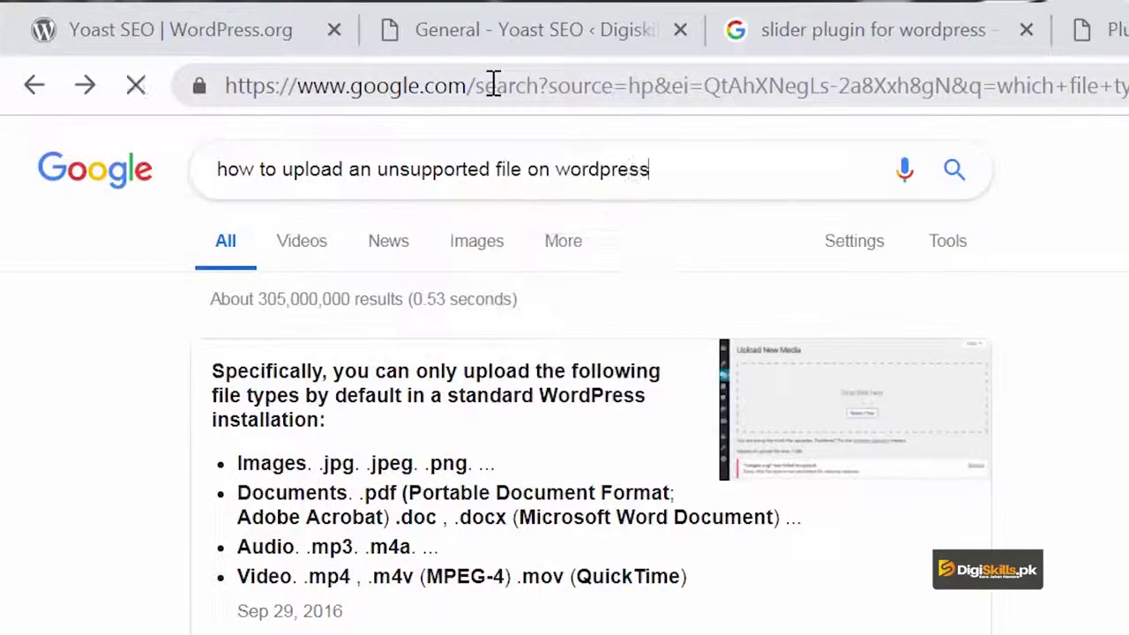
{"action": "key", "text": "Return"}
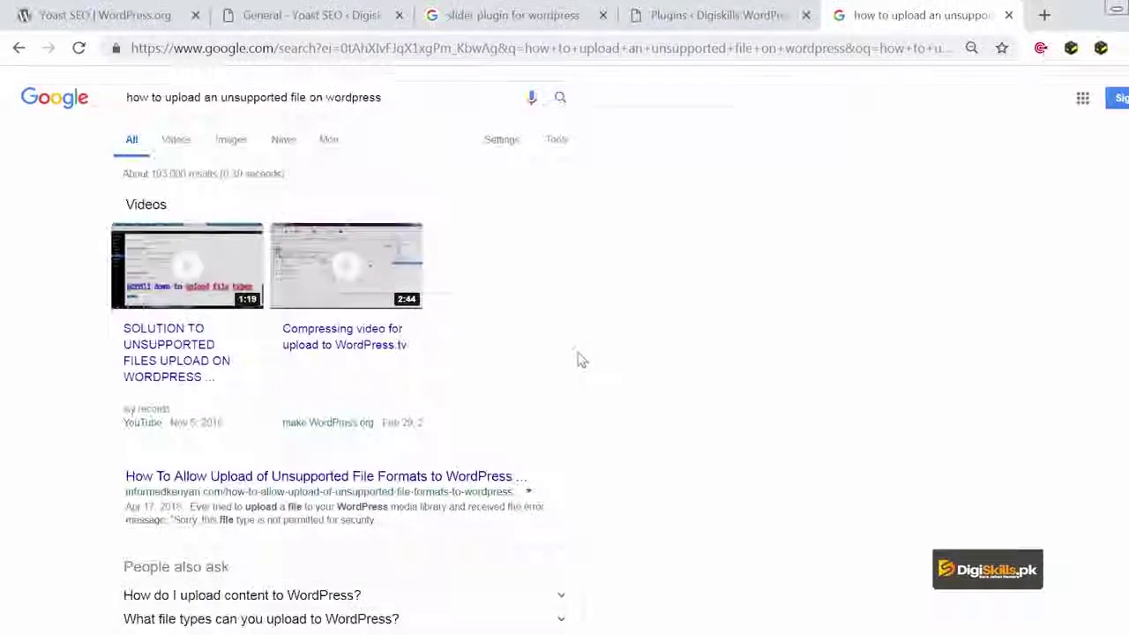
{"action": "scroll", "coordinate": [578, 359], "scroll_direction": "down", "scroll_amount": 2}
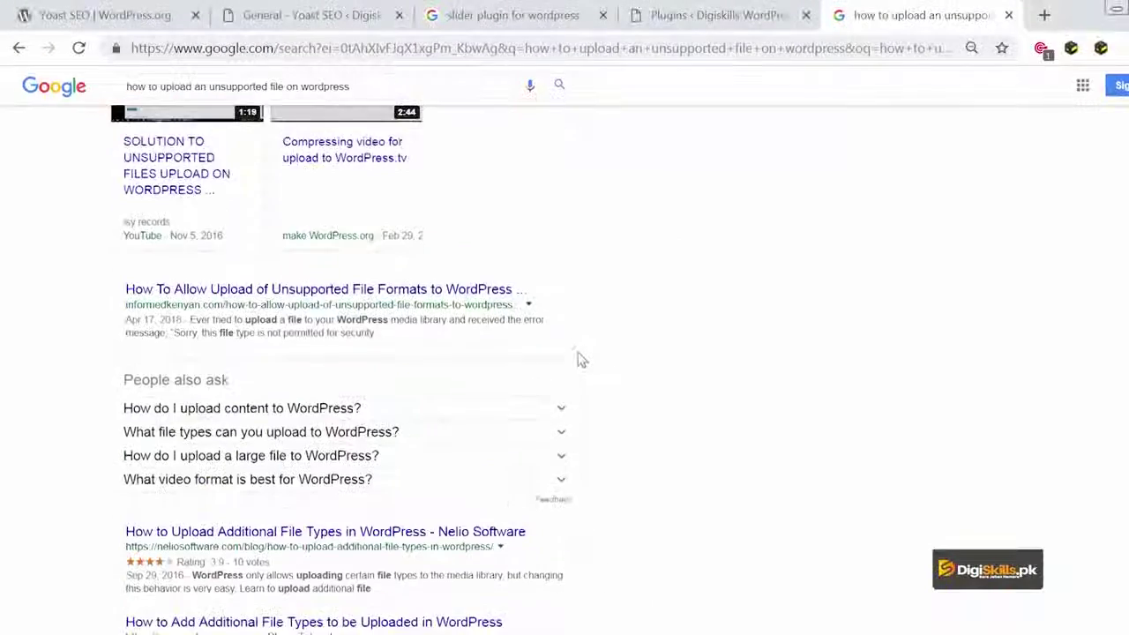
Step: Open 'How To Allow Upload of Unsupported File Formats to WordPress' and read its code and plugin methods
{"action": "left_click", "coordinate": [337, 293]}
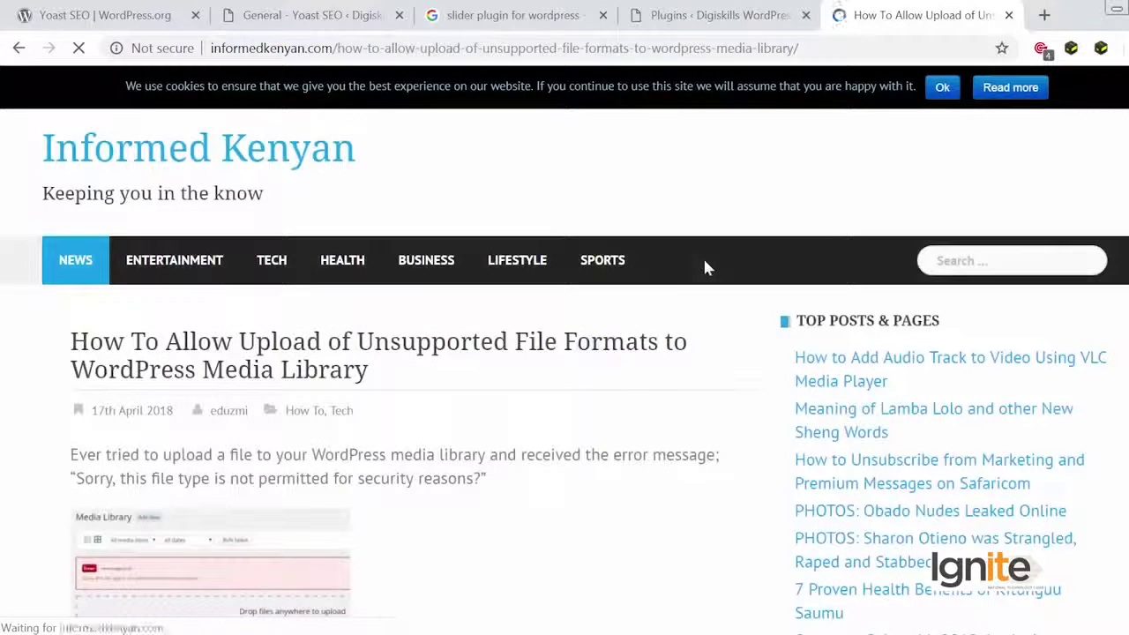
{"action": "scroll", "coordinate": [367, 536], "scroll_direction": "down", "scroll_amount": 2}
{"action": "scroll", "coordinate": [369, 538], "scroll_direction": "down", "scroll_amount": 2}
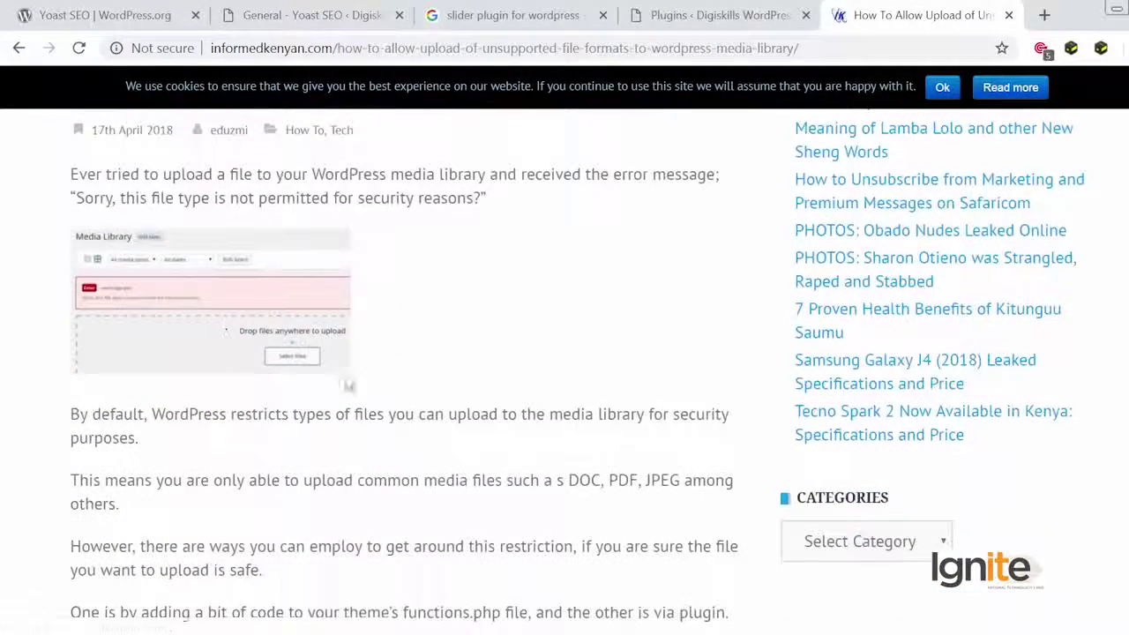
{"action": "scroll", "coordinate": [365, 386], "scroll_direction": "up", "scroll_amount": 1}
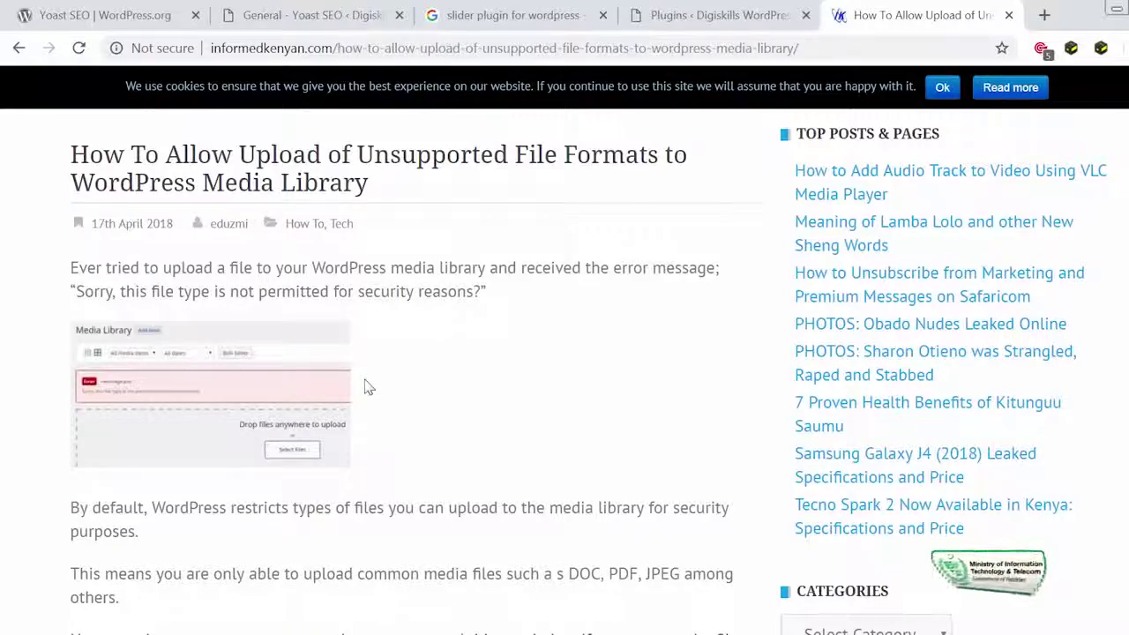
{"action": "scroll", "coordinate": [369, 388], "scroll_direction": "up", "scroll_amount": 2}
{"action": "scroll", "coordinate": [369, 388], "scroll_direction": "down", "scroll_amount": 5}
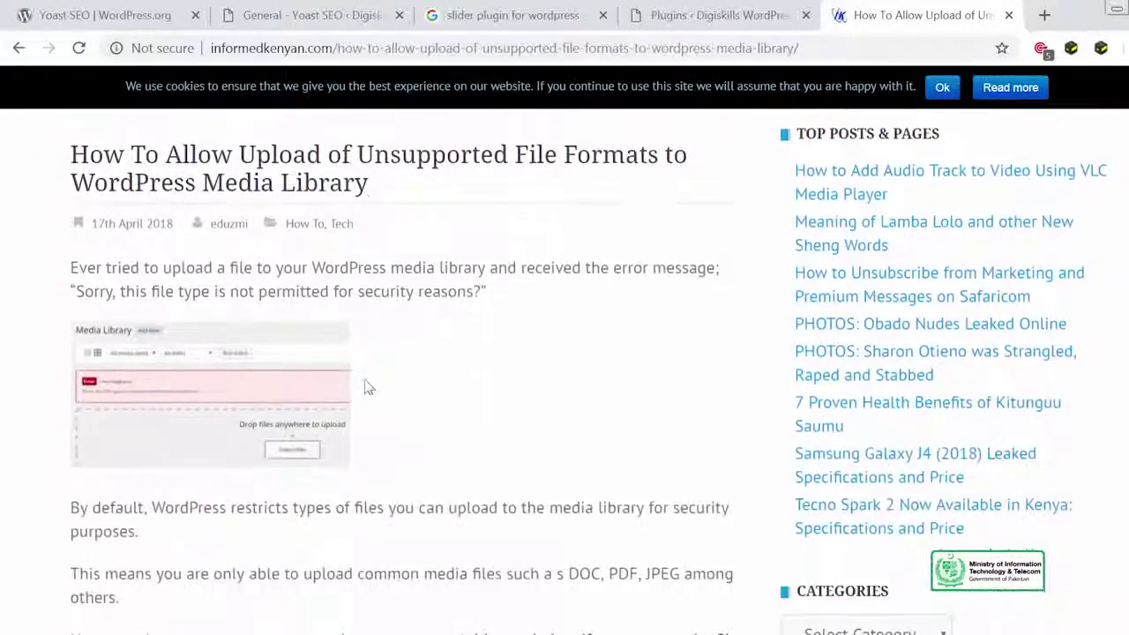
{"action": "scroll", "coordinate": [369, 388], "scroll_direction": "up", "scroll_amount": 3}
{"action": "scroll", "coordinate": [369, 388], "scroll_direction": "down", "scroll_amount": 8}
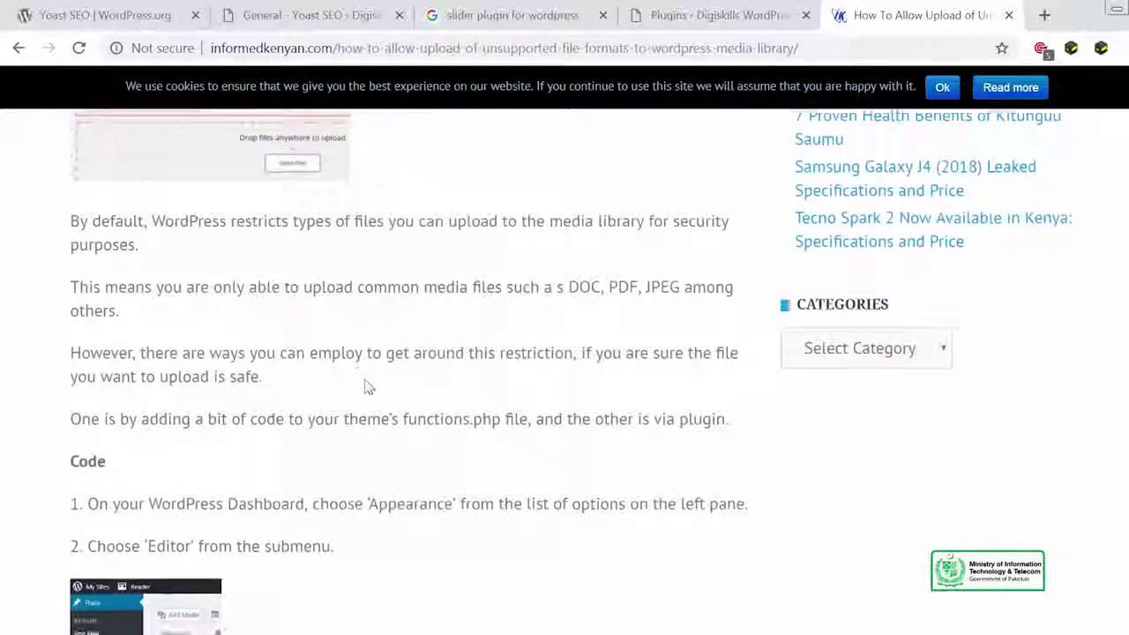
{"action": "scroll", "coordinate": [369, 388], "scroll_direction": "up", "scroll_amount": 3}
{"action": "scroll", "coordinate": [305, 391], "scroll_direction": "down", "scroll_amount": 8}
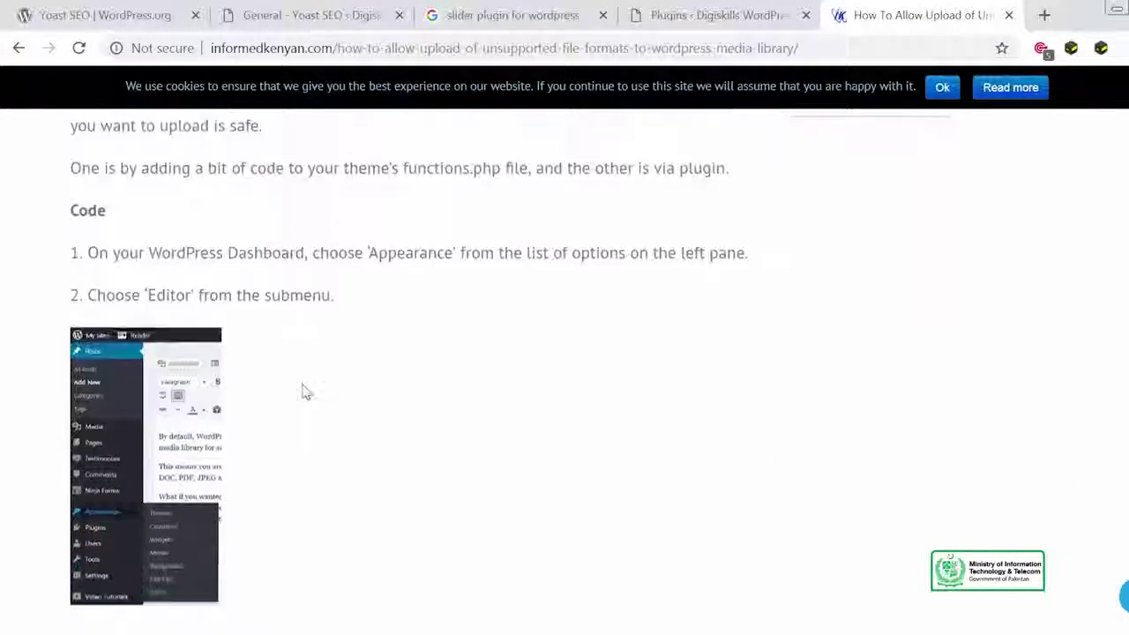
{"action": "scroll", "coordinate": [305, 391], "scroll_direction": "up", "scroll_amount": 2}
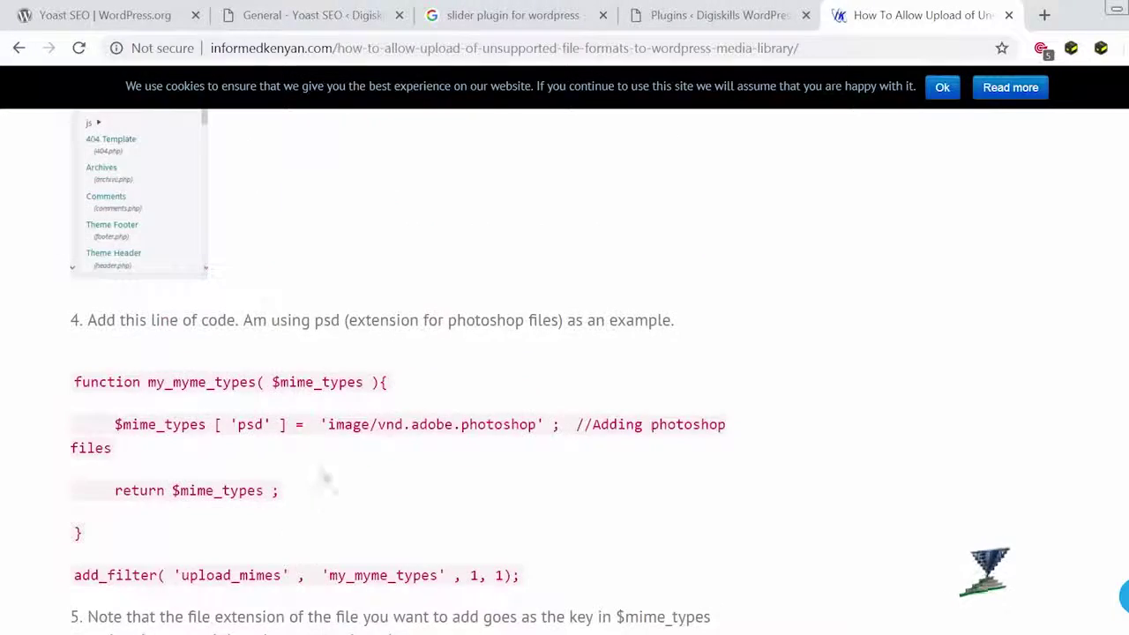
{"action": "scroll", "coordinate": [327, 479], "scroll_direction": "down", "scroll_amount": 6}
{"action": "scroll", "coordinate": [330, 479], "scroll_direction": "up", "scroll_amount": 1}
{"action": "scroll", "coordinate": [330, 479], "scroll_direction": "up", "scroll_amount": 2}
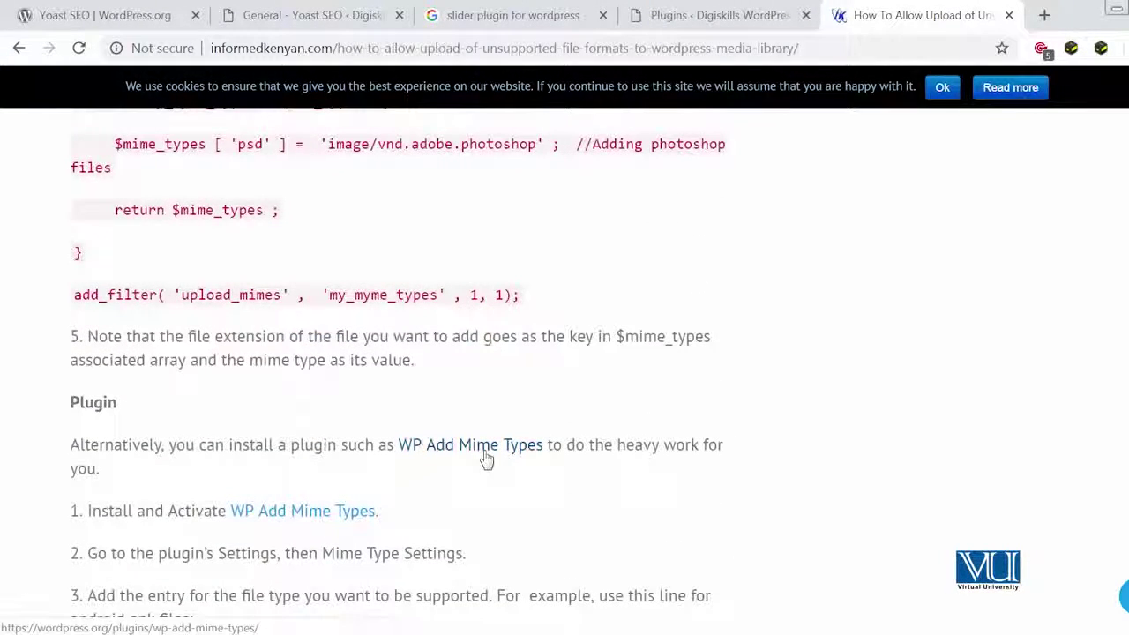
{"action": "scroll", "coordinate": [486, 459], "scroll_direction": "down", "scroll_amount": 6}
{"action": "scroll", "coordinate": [487, 458], "scroll_direction": "up", "scroll_amount": 15}
{"action": "scroll", "coordinate": [488, 458], "scroll_direction": "up", "scroll_amount": 3}
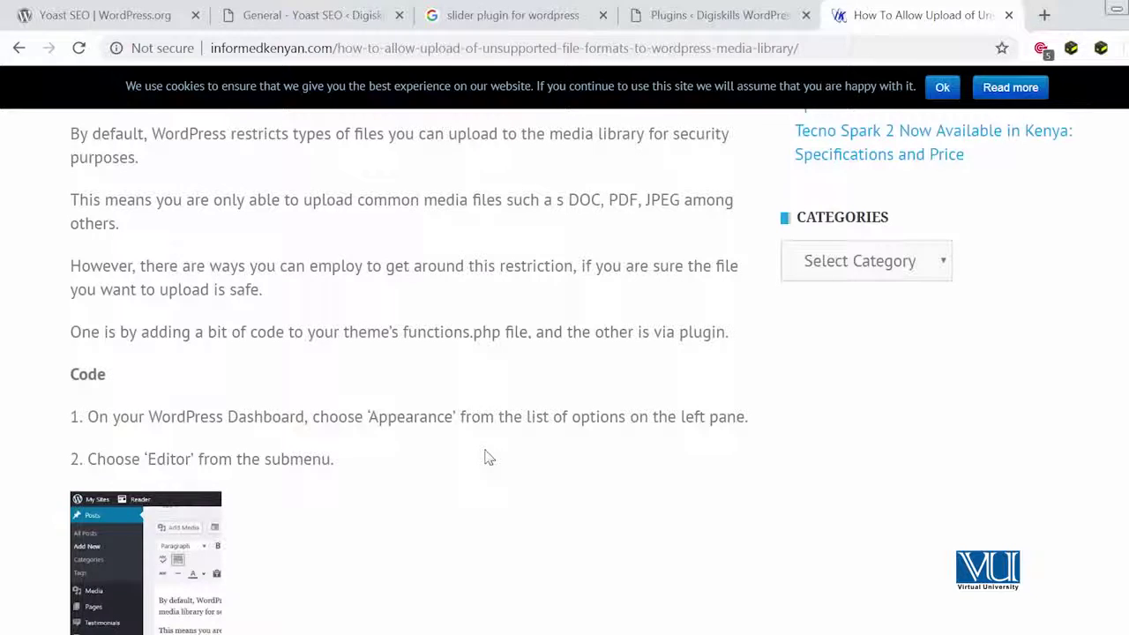
Step: Go to google.com from the address bar and search for 'wp file manager'
{"action": "left_click", "coordinate": [605, 46]}
{"action": "type", "text": "goog"}
{"action": "key", "text": "Return"}
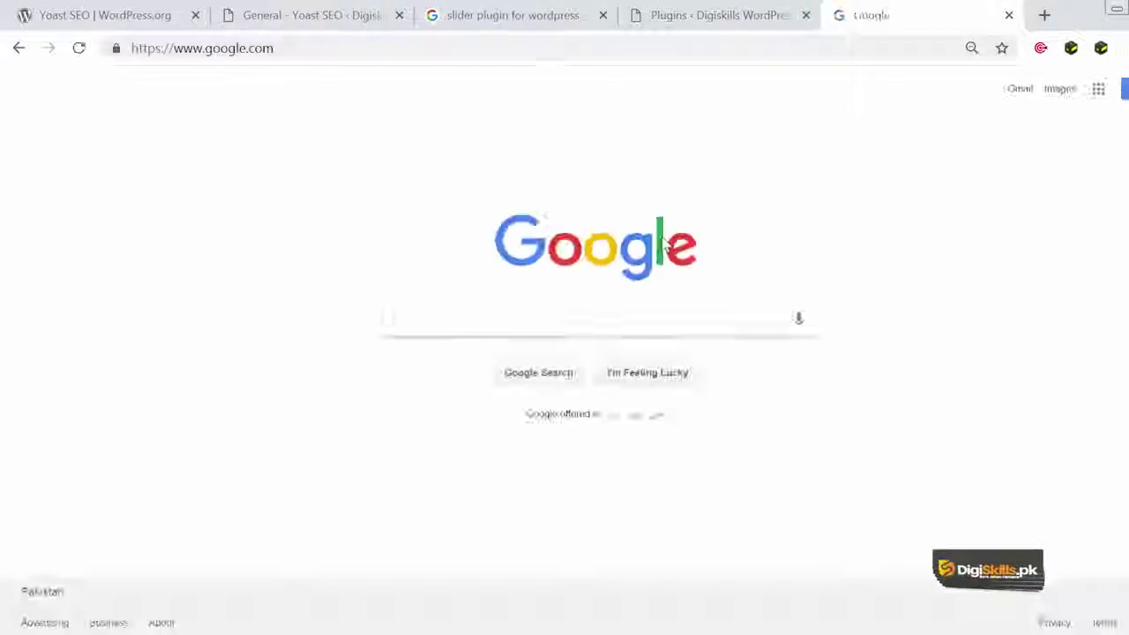
{"action": "type", "text": "wp file manag"}
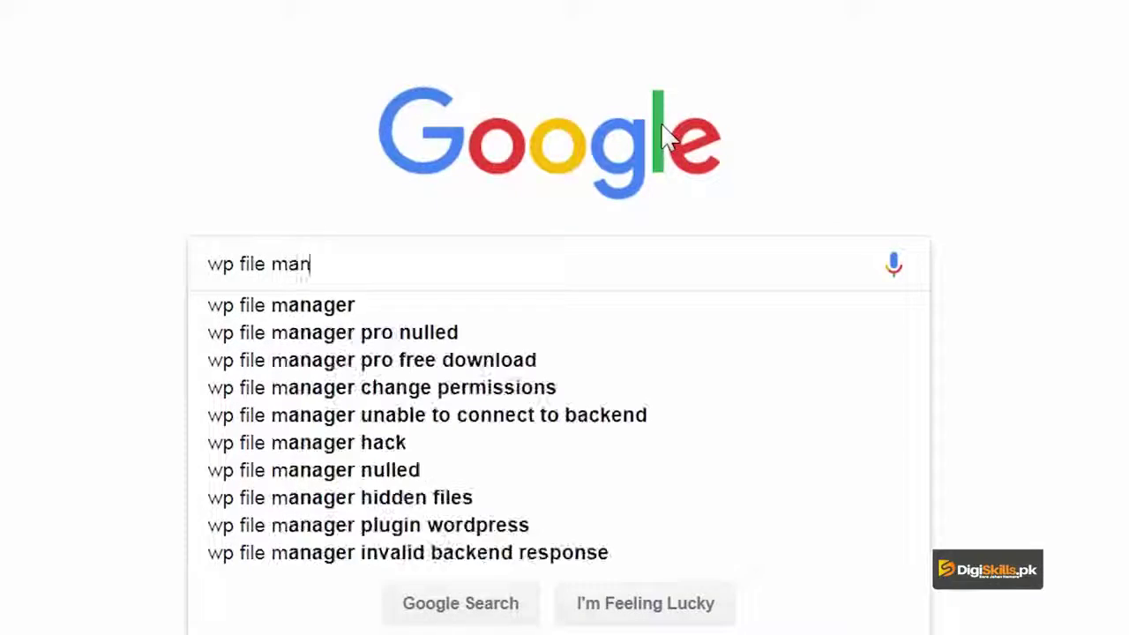
{"action": "type", "text": "er"}
{"action": "key", "text": "Return"}
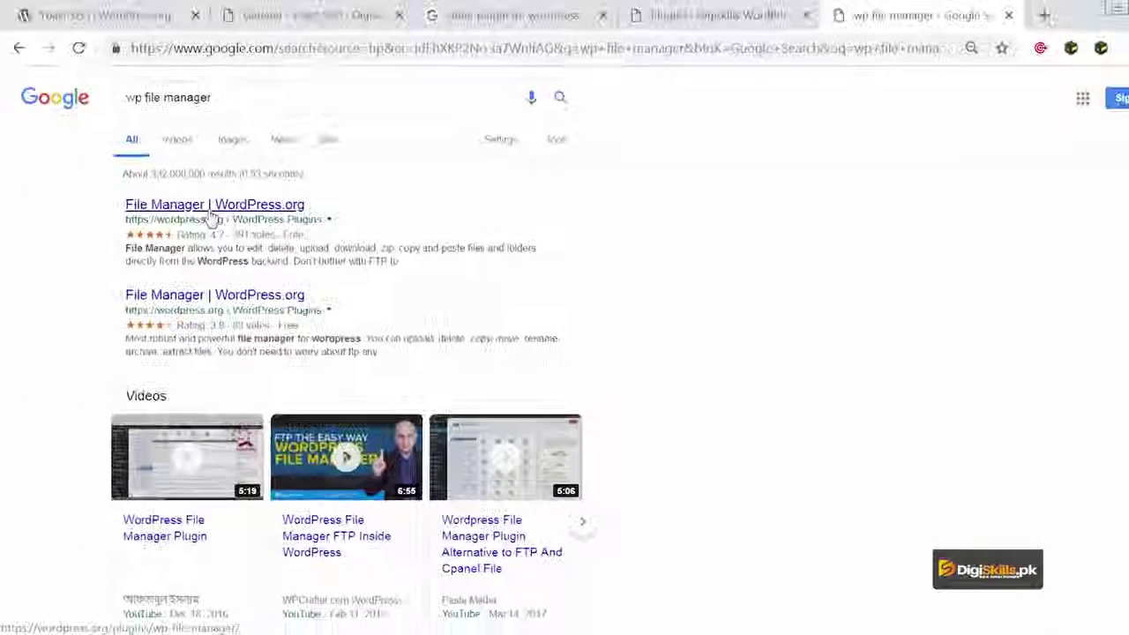
{"action": "scroll", "coordinate": [211, 220], "scroll_direction": "down", "scroll_amount": 6}
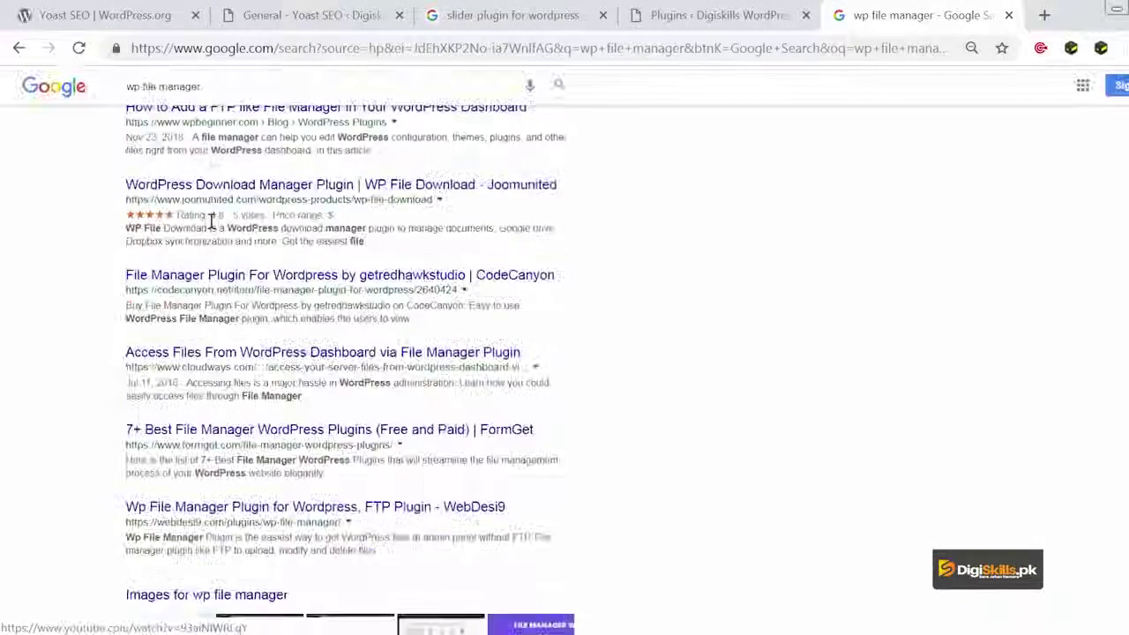
Step: Open the WordPress.org File Manager plugin page and read its version 3.8 details and key features
{"action": "left_click", "coordinate": [203, 203]}
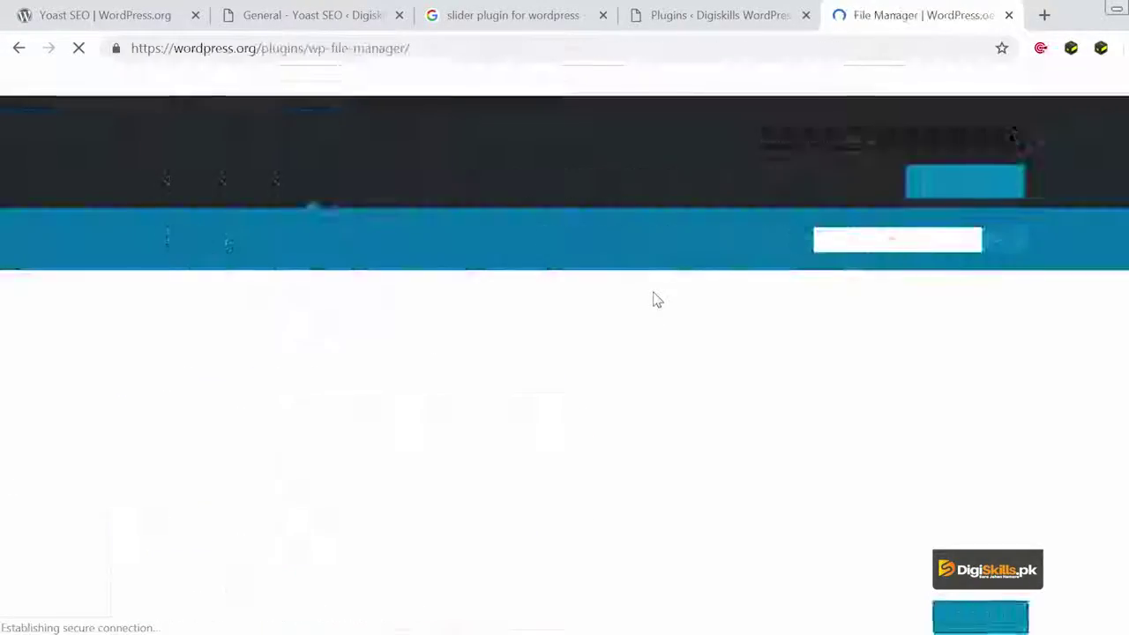
{"action": "scroll", "coordinate": [441, 397], "scroll_direction": "down", "scroll_amount": 5}
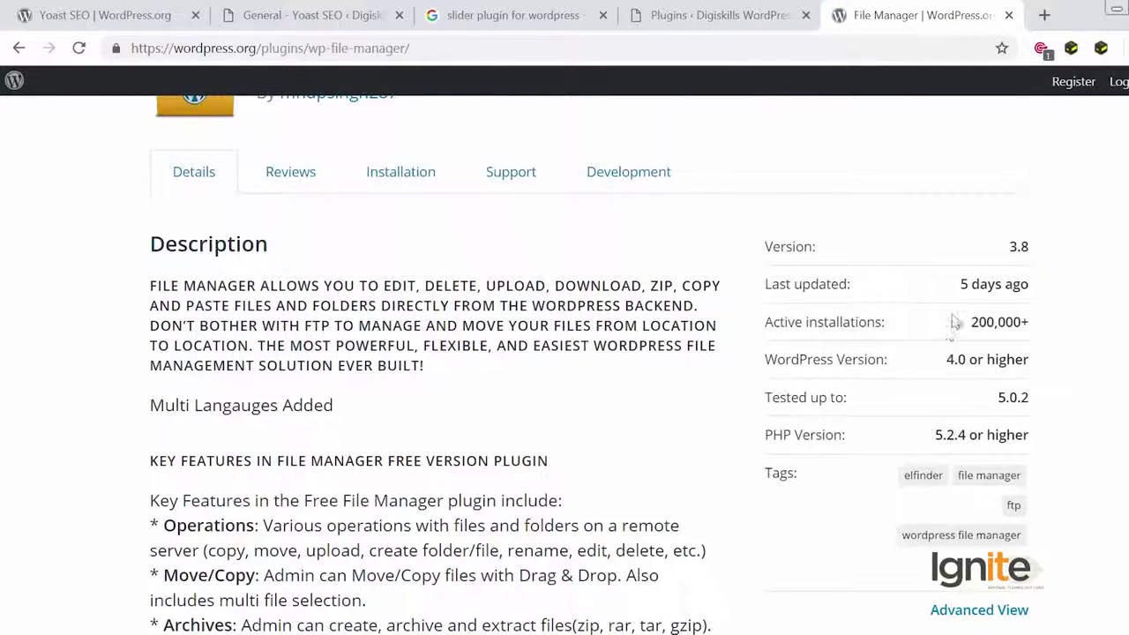
{"action": "scroll", "coordinate": [956, 317], "scroll_direction": "down", "scroll_amount": 5}
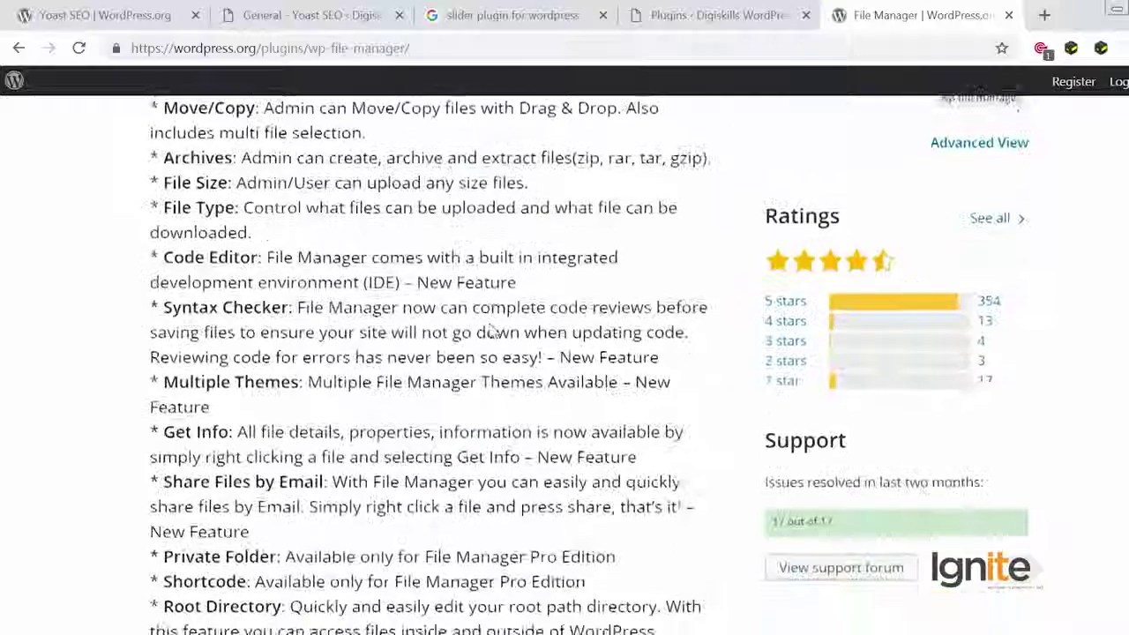
{"action": "scroll", "coordinate": [489, 323], "scroll_direction": "up", "scroll_amount": 3}
{"action": "scroll", "coordinate": [492, 332], "scroll_direction": "up", "scroll_amount": 3}
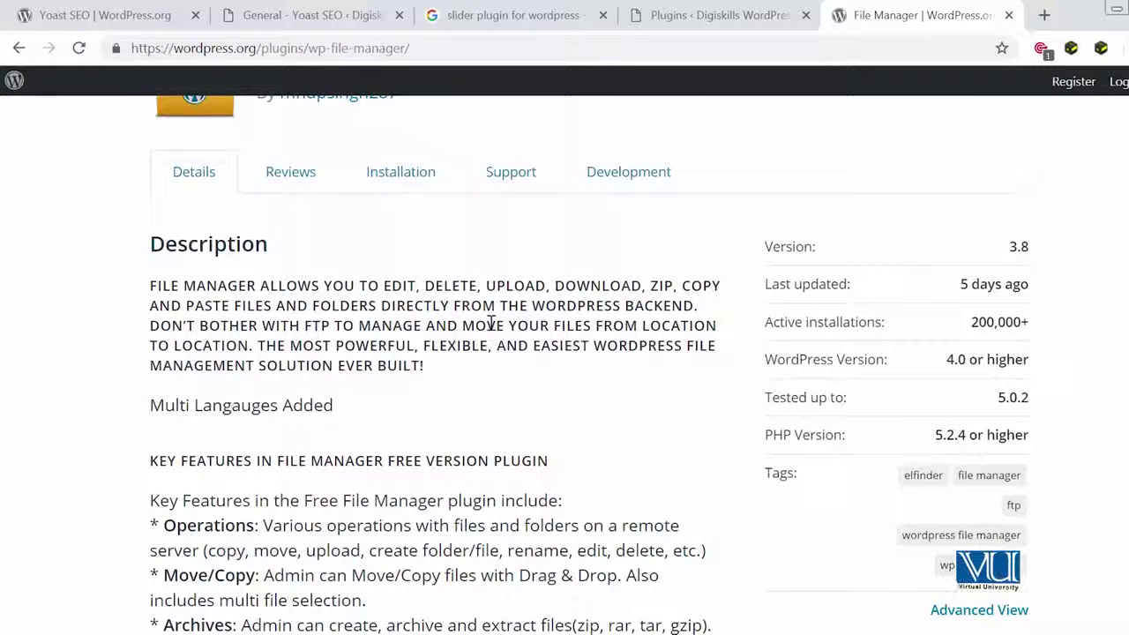
Step: In the site's Plugins, go to Add New and search the directory for 'wp file manager'
{"action": "left_click", "coordinate": [761, 25]}
{"action": "left_click", "coordinate": [278, 187]}
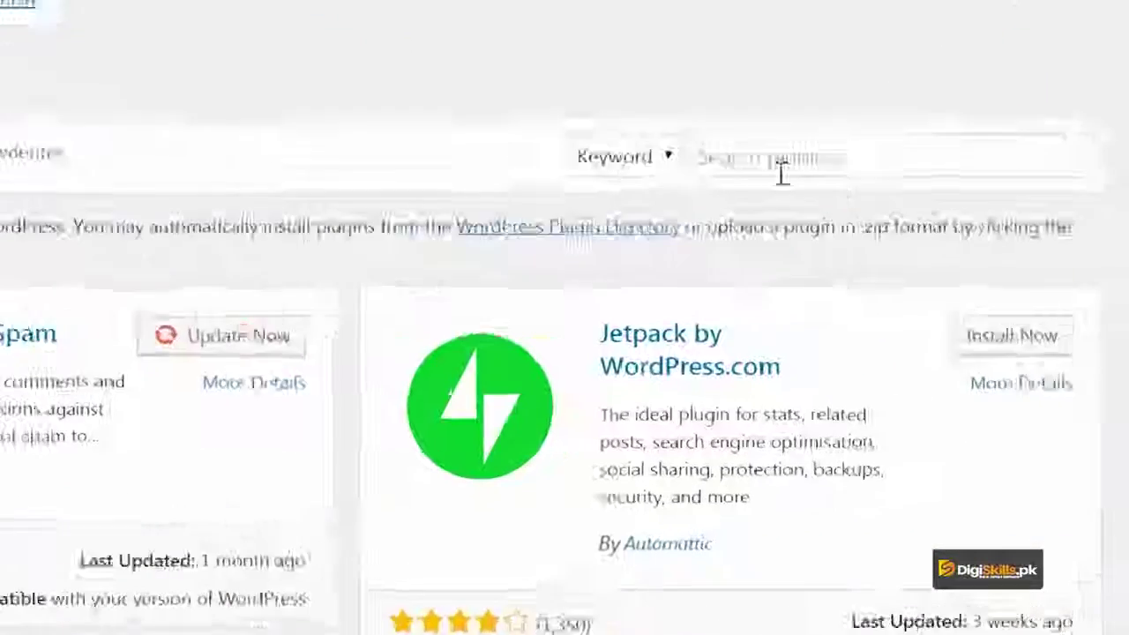
{"action": "left_click", "coordinate": [941, 294]}
{"action": "type", "text": "wp fil"}
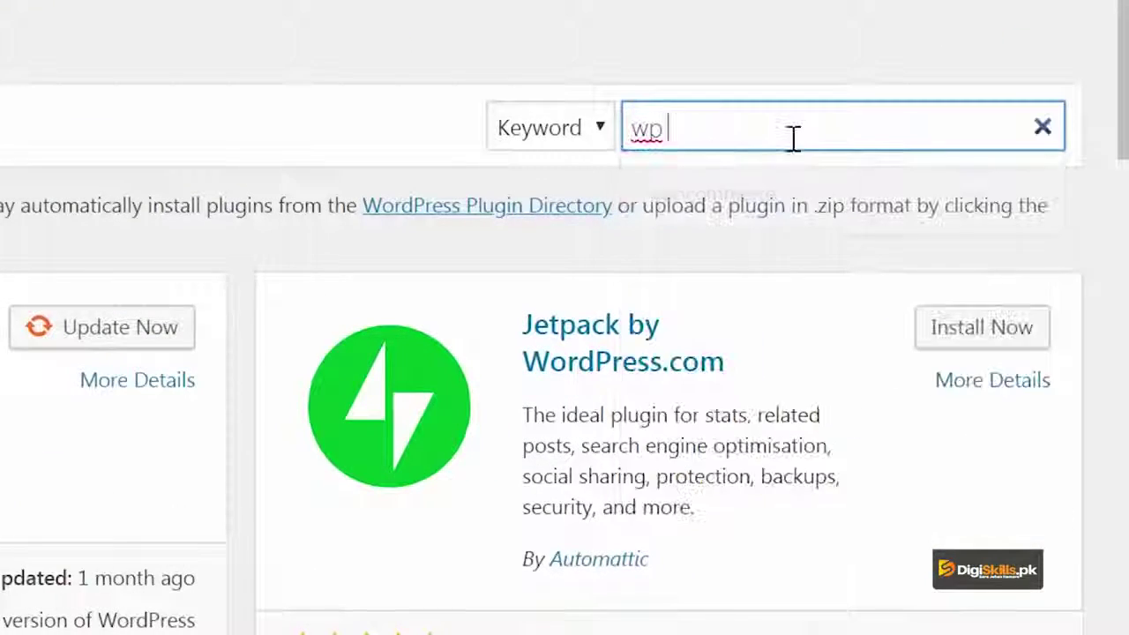
{"action": "type", "text": "e manager"}
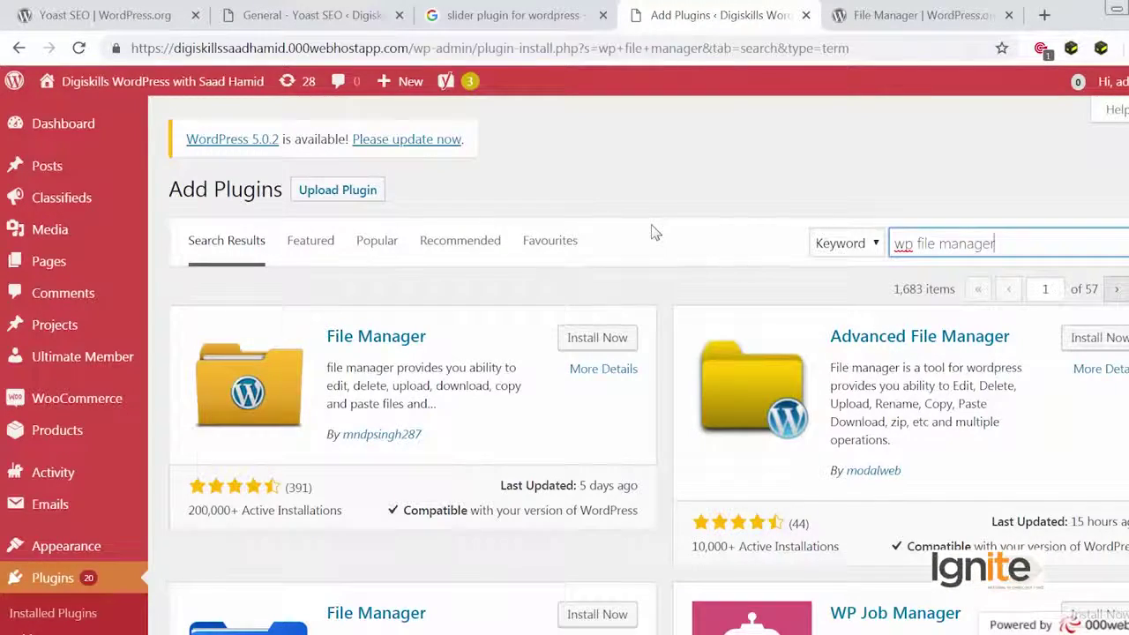
Step: Install File Manager from the results, which fails with 'Could not create directory.'
{"action": "scroll", "coordinate": [653, 231], "scroll_direction": "down", "scroll_amount": 5}
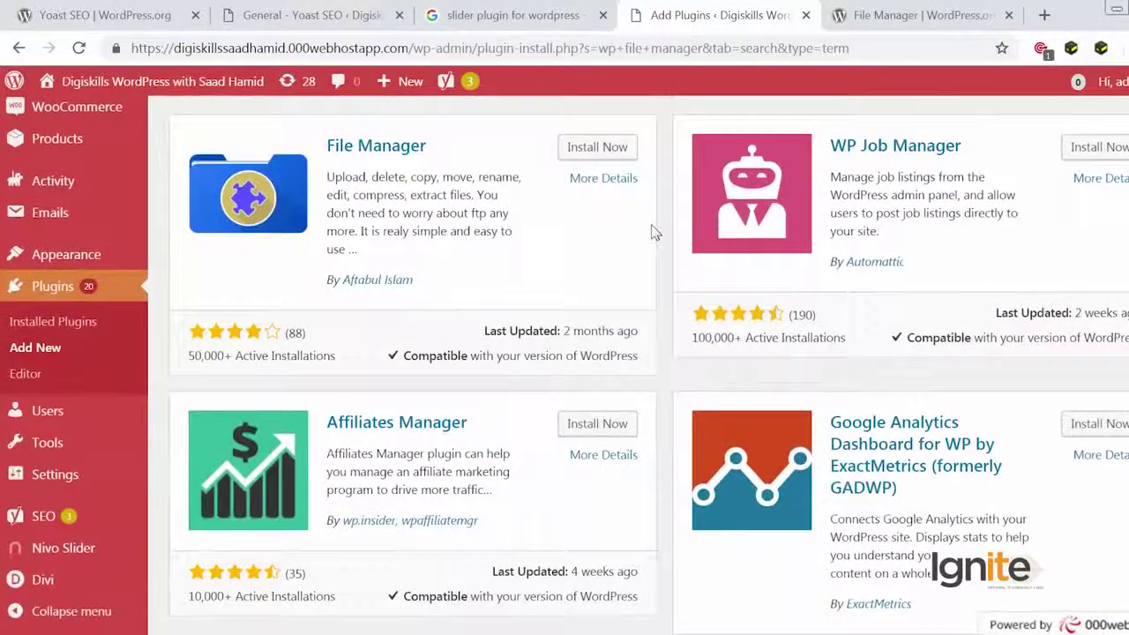
{"action": "scroll", "coordinate": [653, 231], "scroll_direction": "down", "scroll_amount": 6}
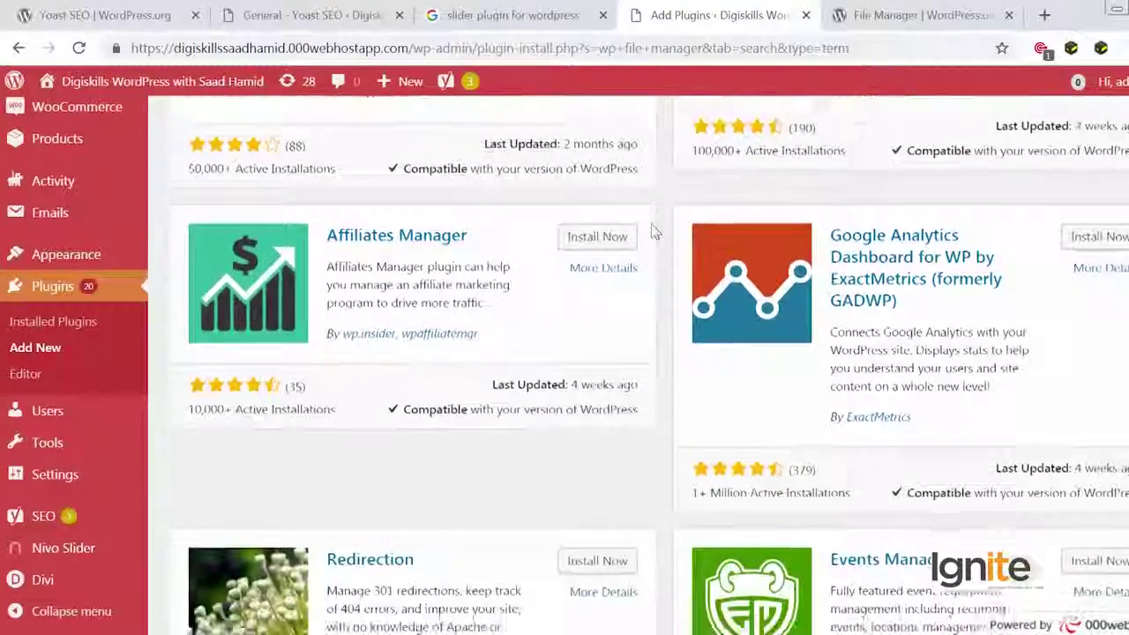
{"action": "scroll", "coordinate": [655, 231], "scroll_direction": "up", "scroll_amount": 10}
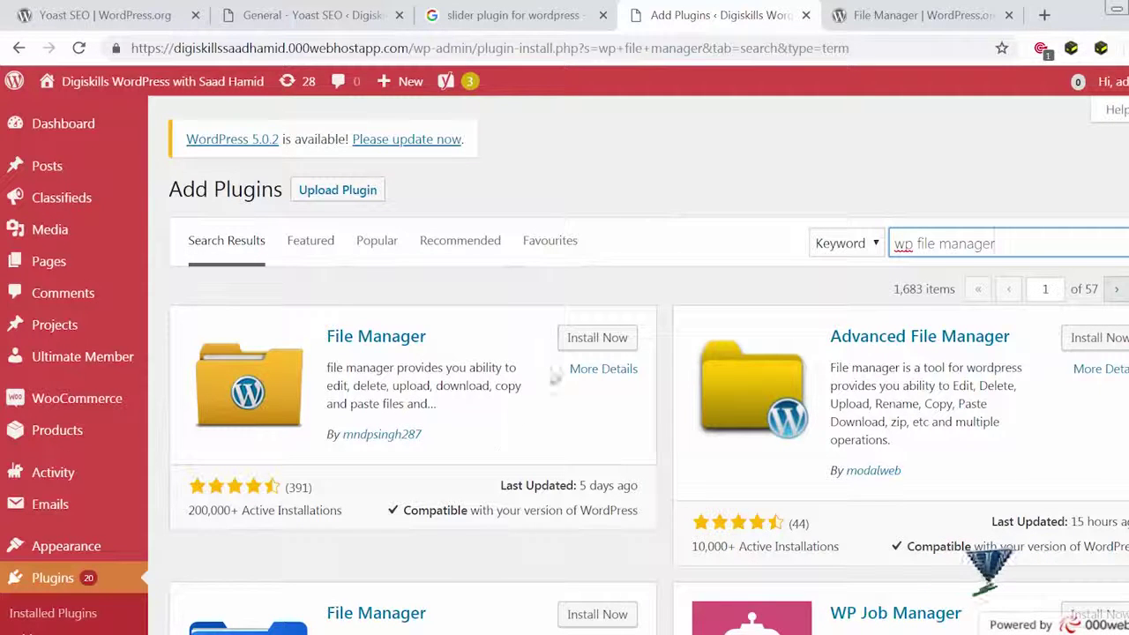
{"action": "left_click", "coordinate": [593, 338]}
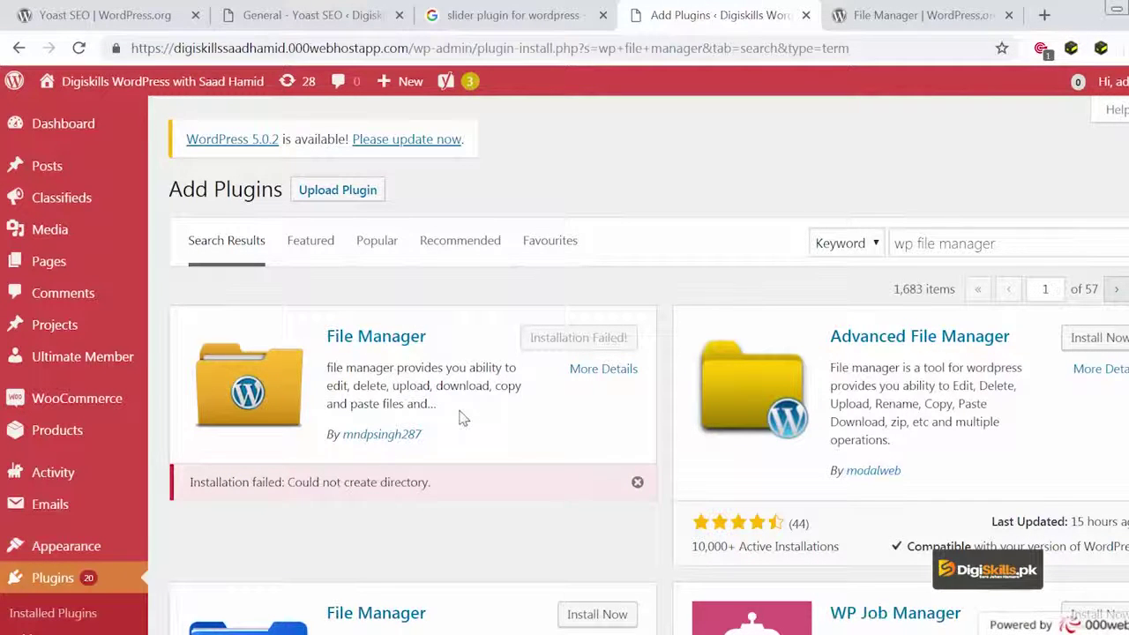
Step: From Installed Plugins, search Add New for 'wp file manage' again and retry installing File Manager
{"action": "left_click", "coordinate": [53, 613]}
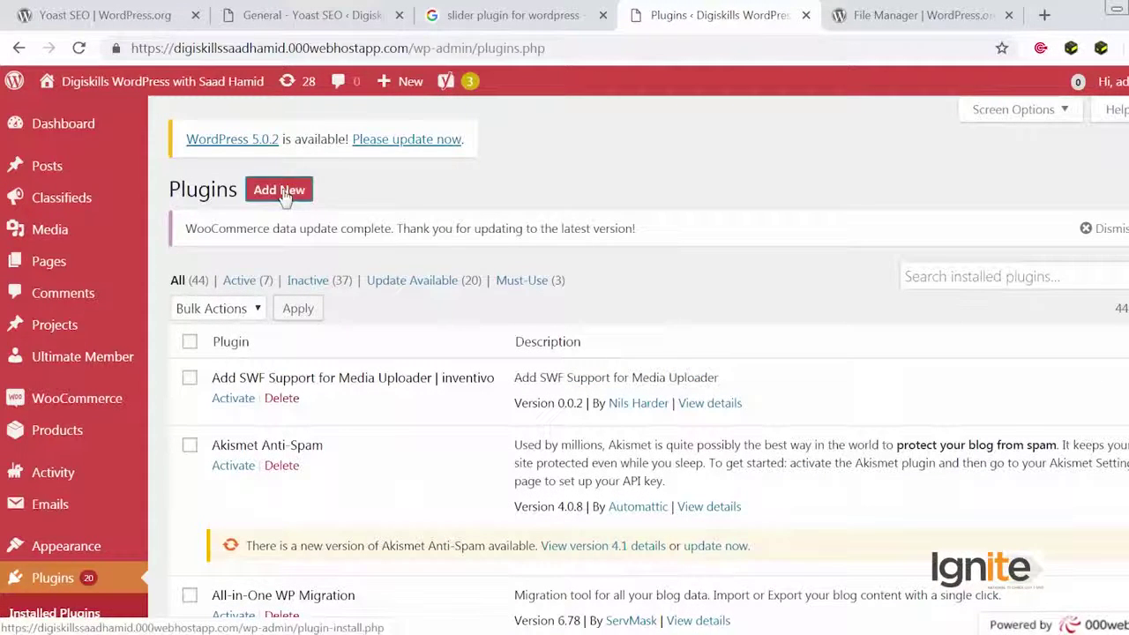
{"action": "left_click", "coordinate": [283, 190]}
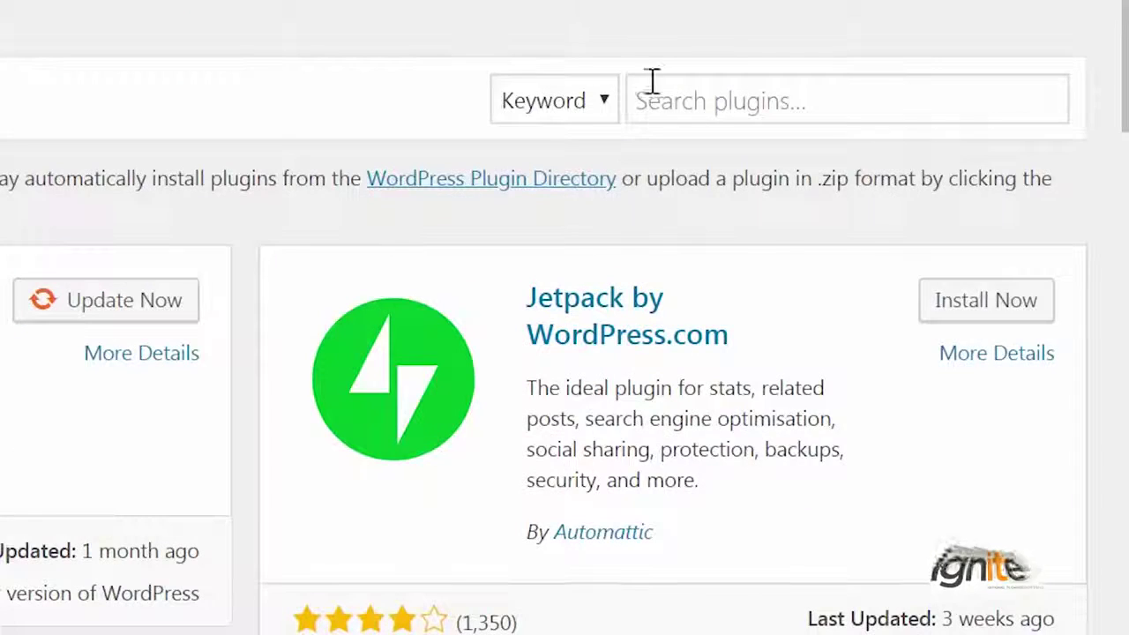
{"action": "left_click", "coordinate": [652, 81]}
{"action": "type", "text": "wp file m"}
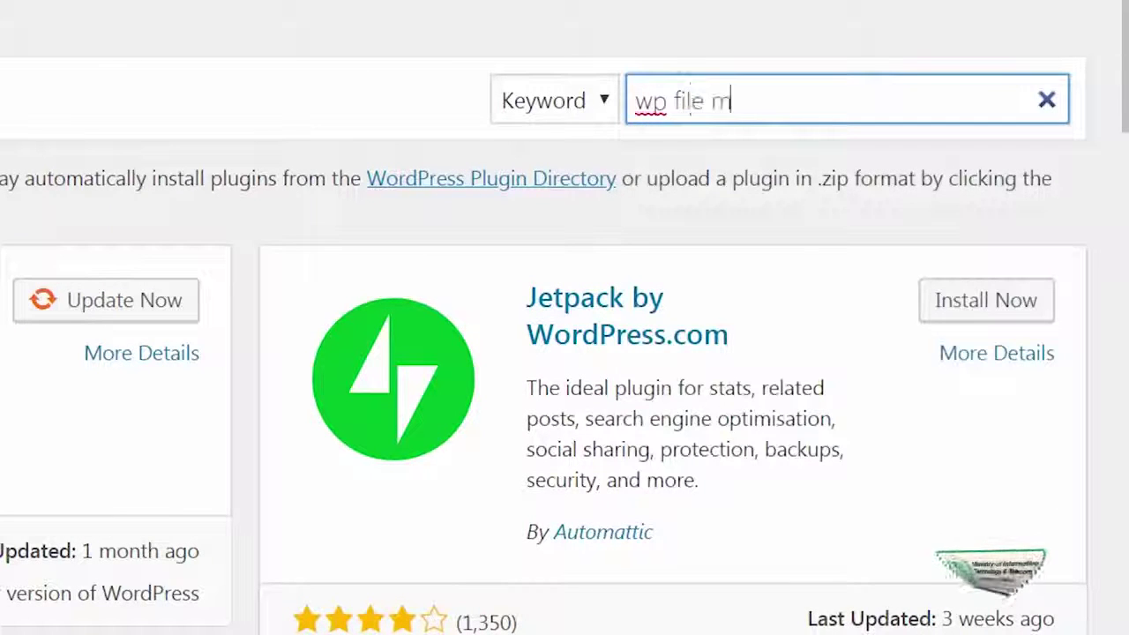
{"action": "type", "text": "anage"}
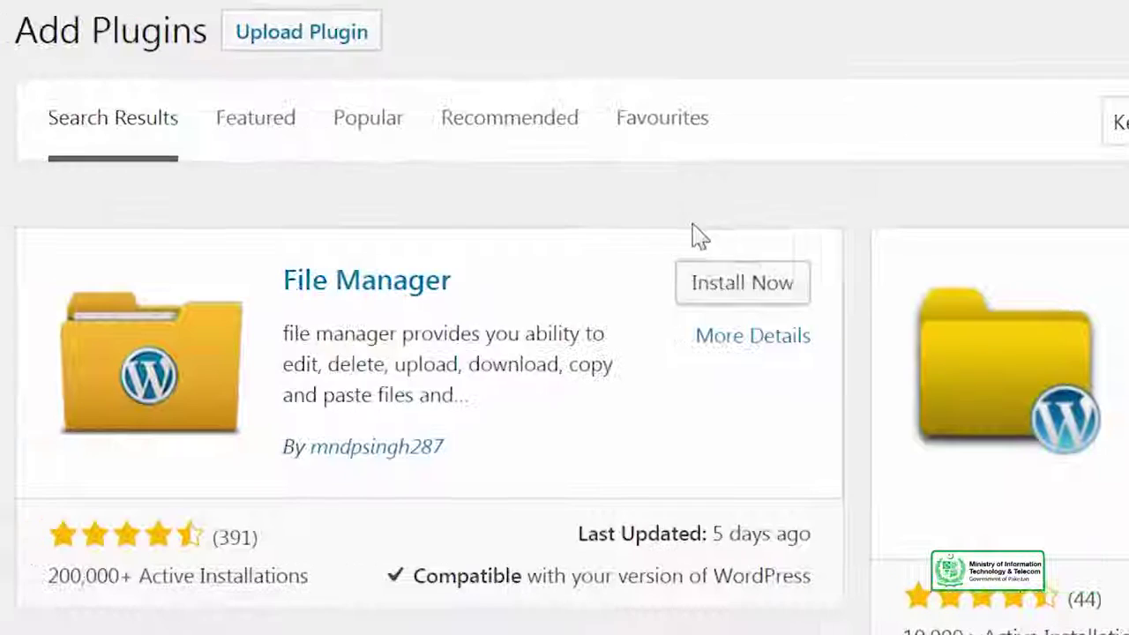
{"action": "left_click", "coordinate": [712, 280]}
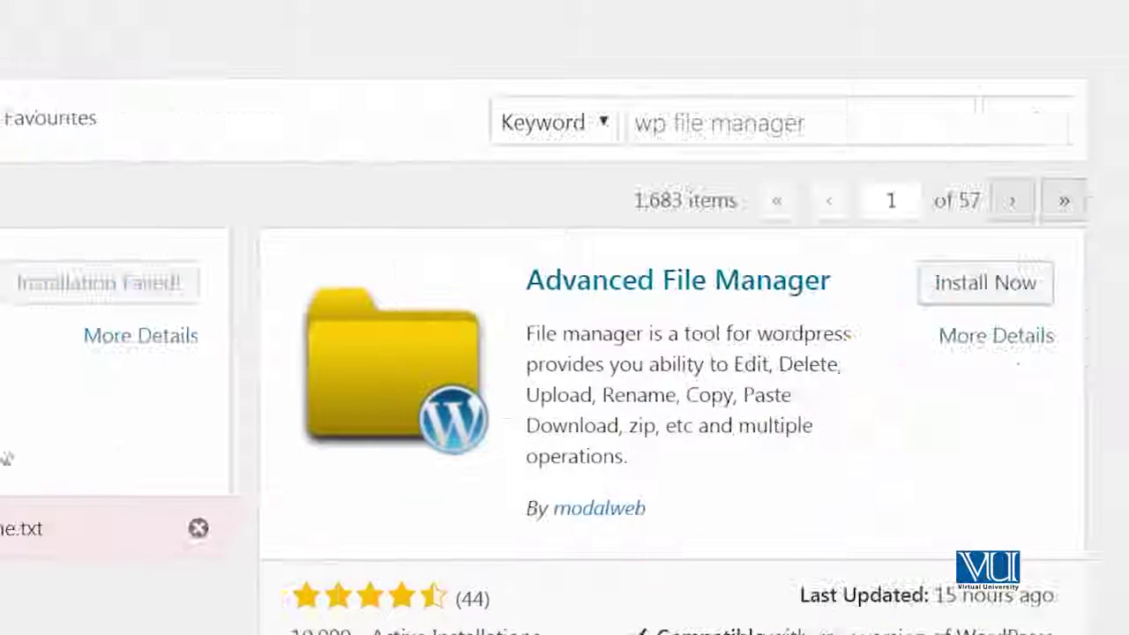
Step: Install and activate Advanced File Manager from the plugin search results
{"action": "left_click", "coordinate": [980, 291]}
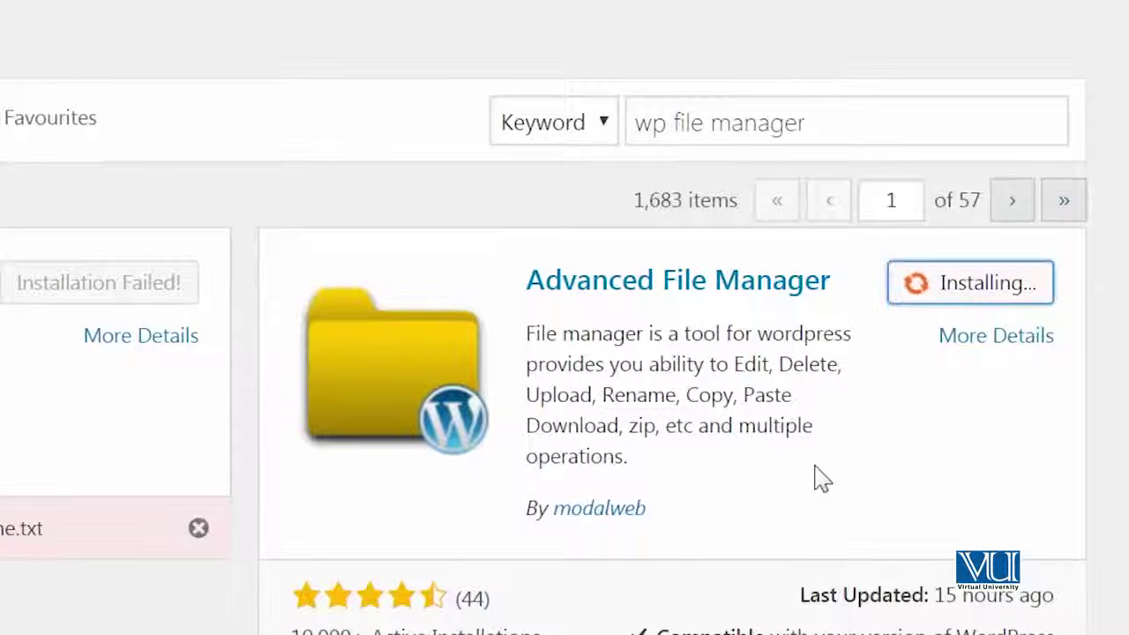
{"action": "left_click", "coordinate": [958, 291]}
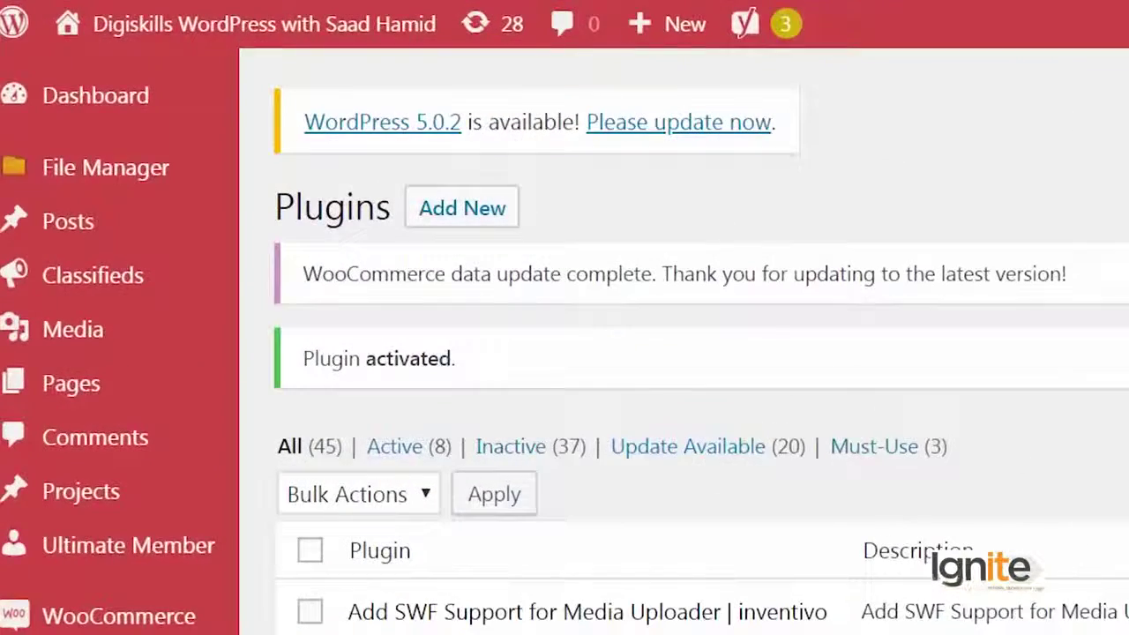
{"action": "mouse_move", "coordinate": [179, 188]}
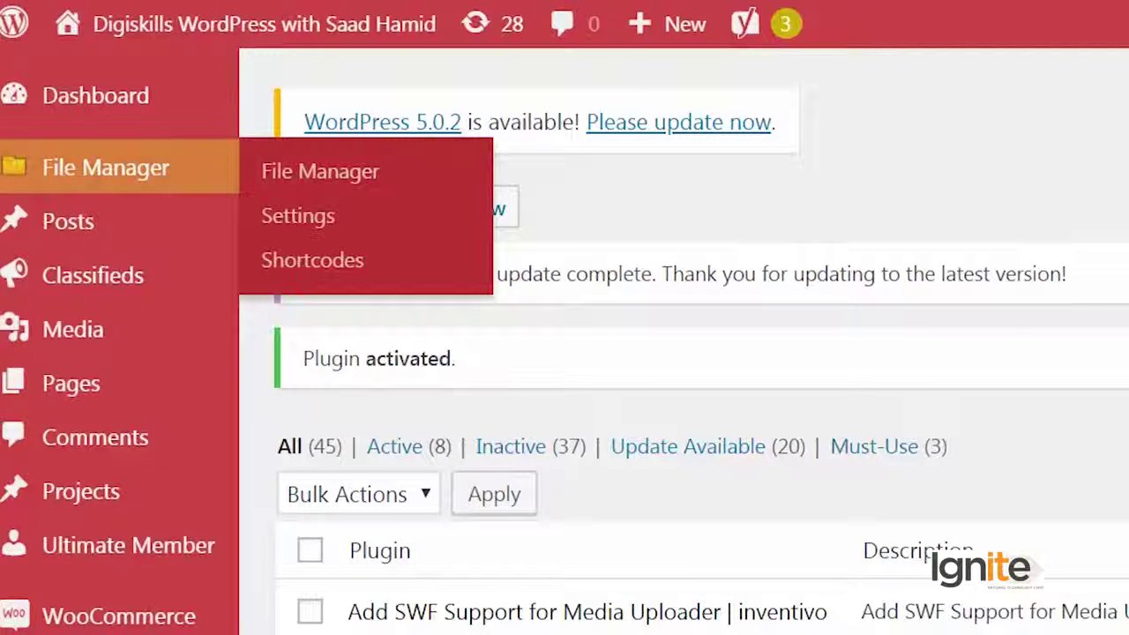
Step: Open the File Manager Advanced browser and scroll through the public_html files and folders
{"action": "left_click", "coordinate": [321, 171]}
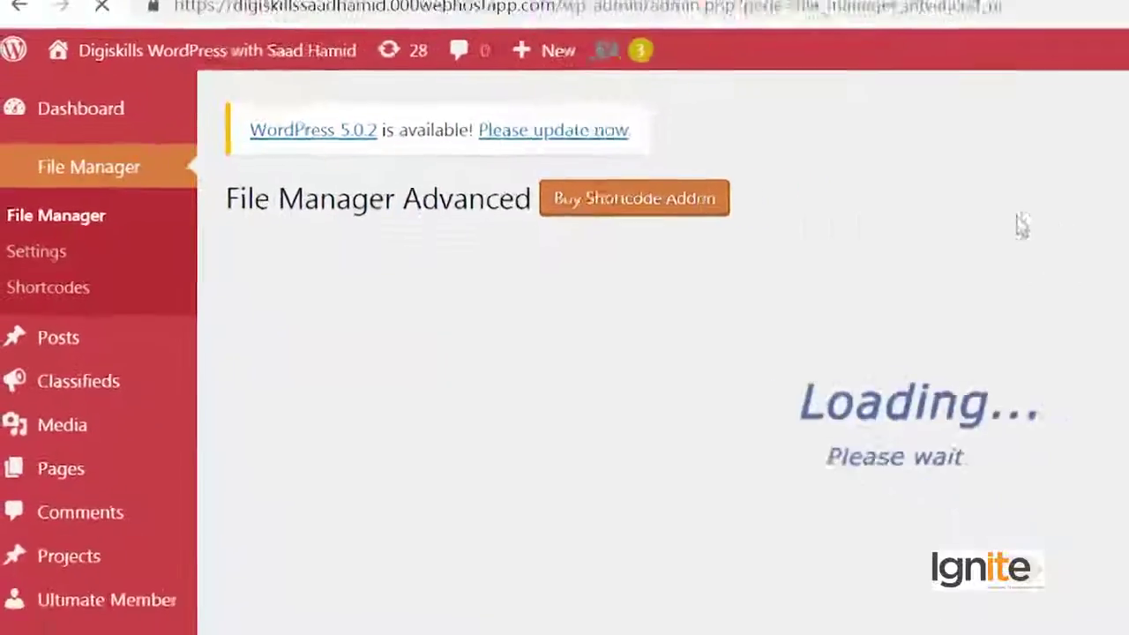
{"action": "scroll", "coordinate": [651, 391], "scroll_direction": "down", "scroll_amount": 4}
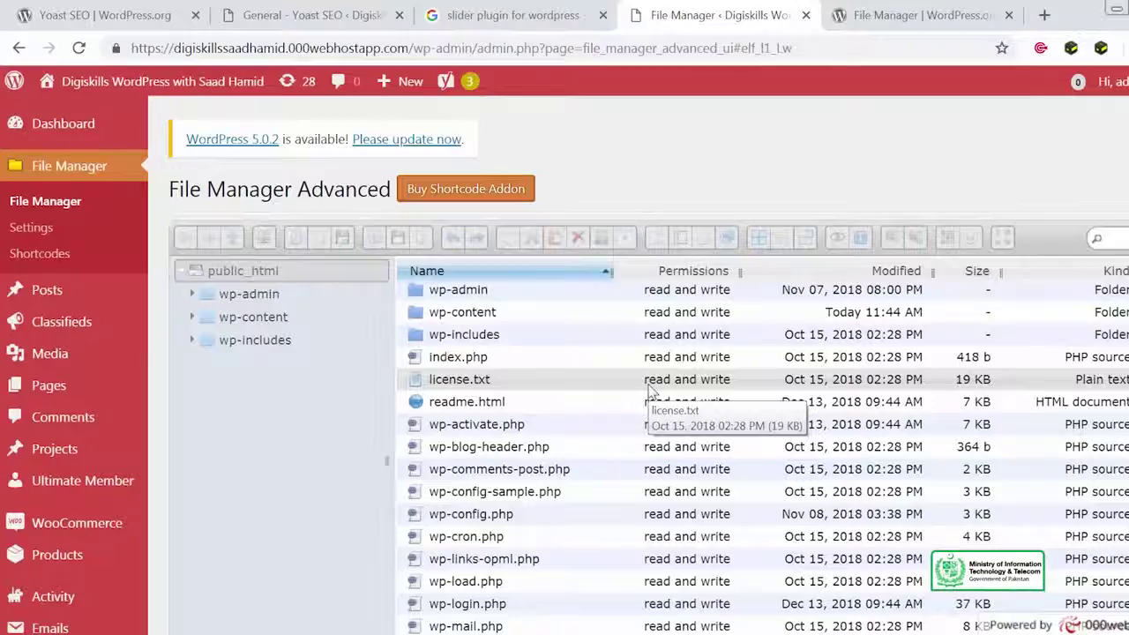
{"action": "scroll", "coordinate": [651, 391], "scroll_direction": "down", "scroll_amount": 2}
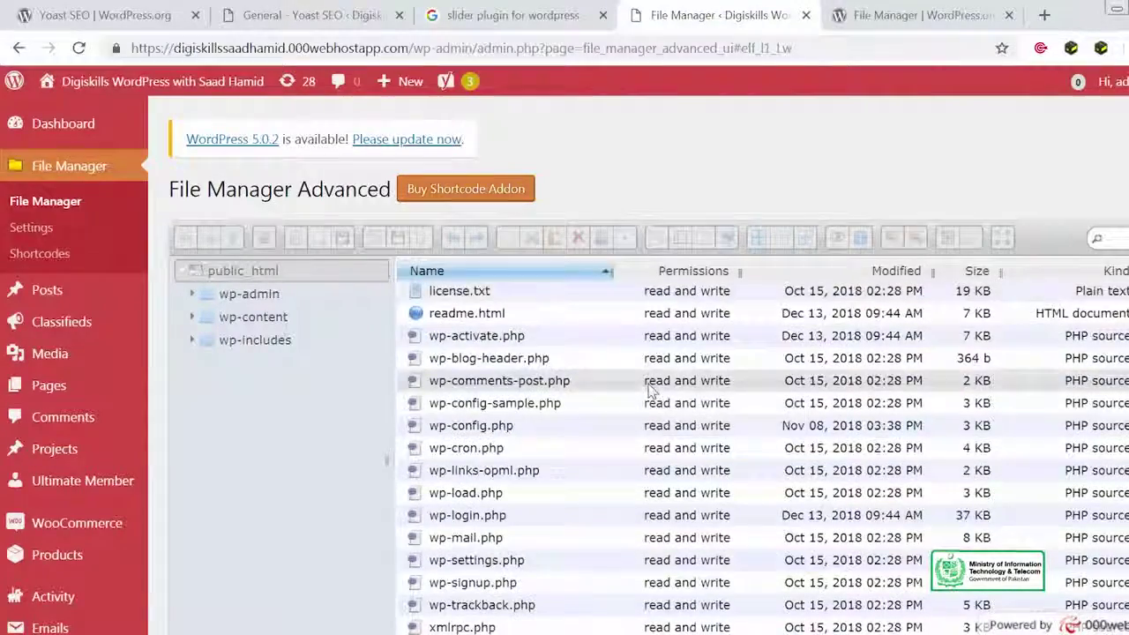
{"action": "scroll", "coordinate": [429, 600], "scroll_direction": "down", "scroll_amount": 3}
{"action": "scroll", "coordinate": [381, 581], "scroll_direction": "up", "scroll_amount": 2}
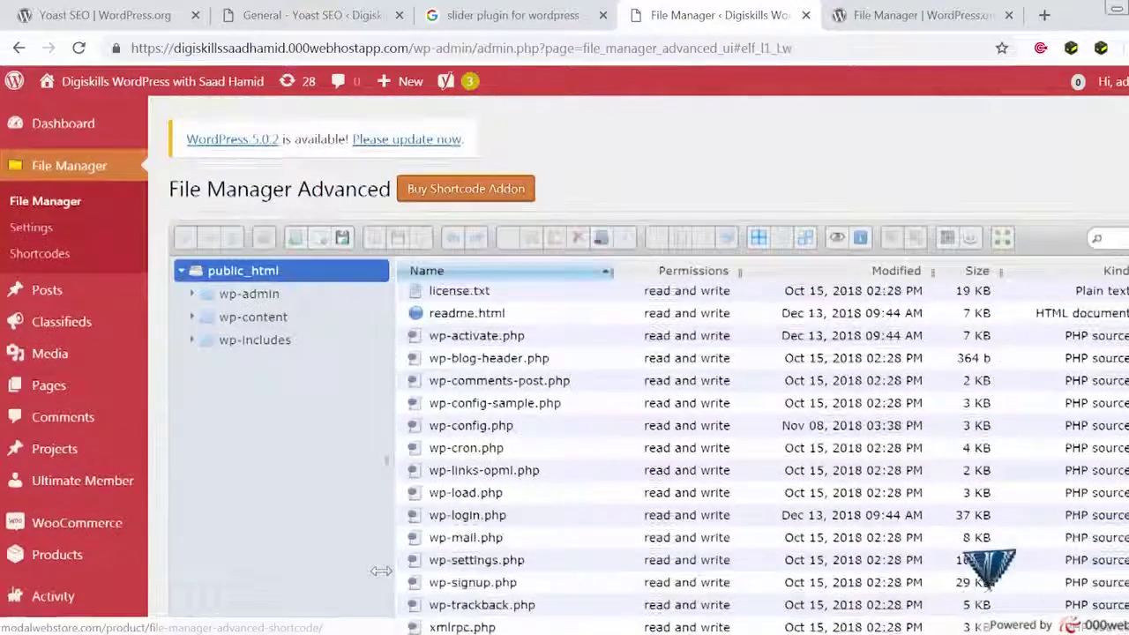